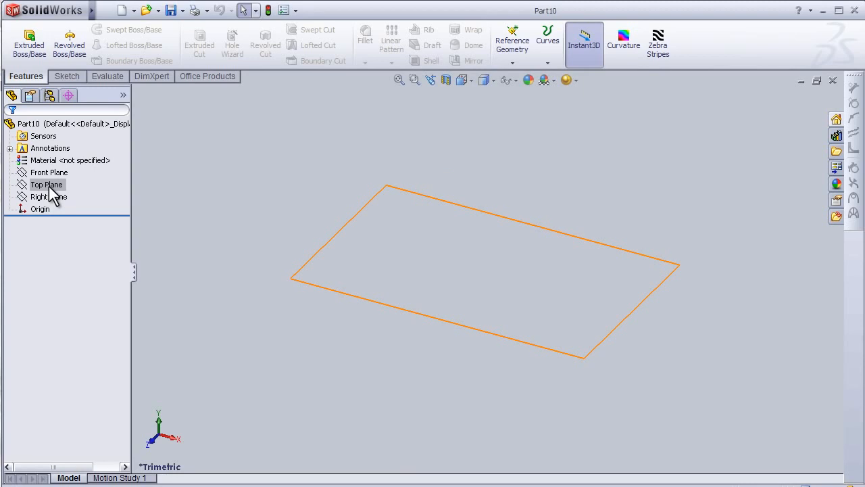
Start a new sketch on the Top Plane.
click(50, 186)
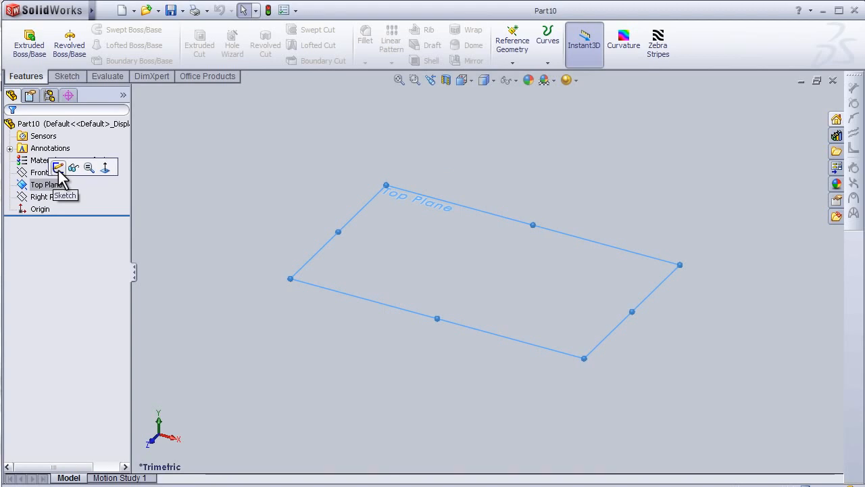
click(59, 167)
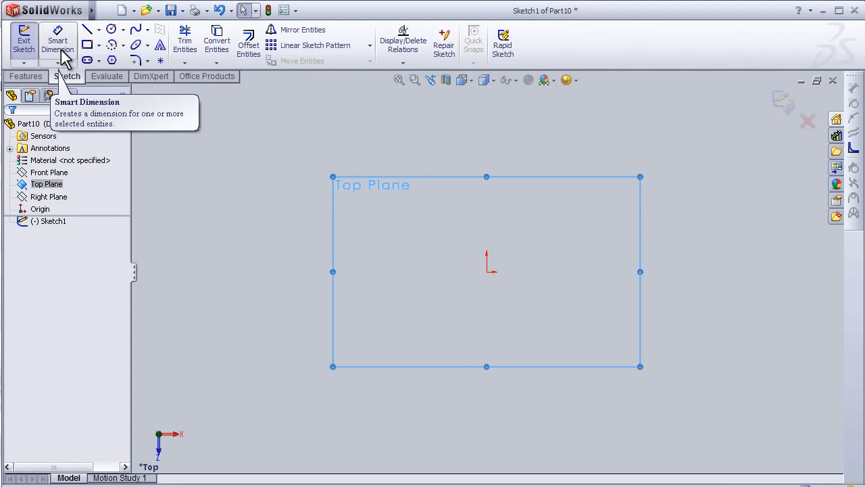
Examine the variants of the available sketch tools: line, slot, rectangle, circle, spline, arc, point and Convert Entities.
click(99, 30)
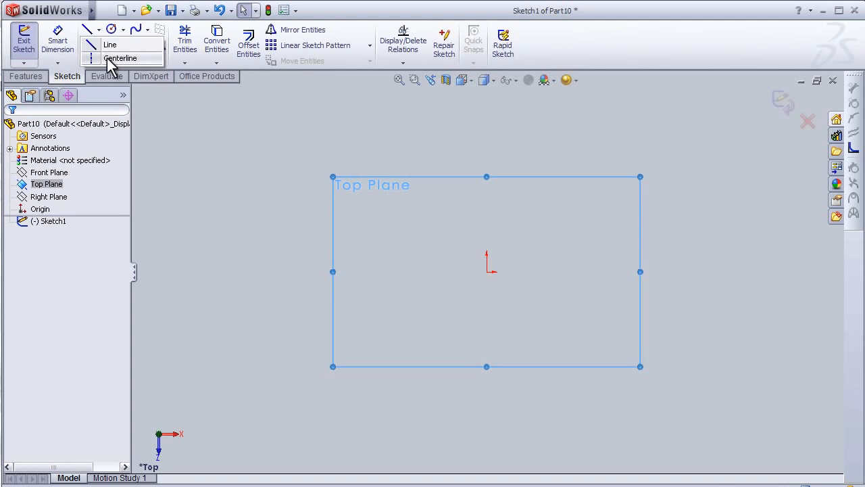
mouse_move(92, 63)
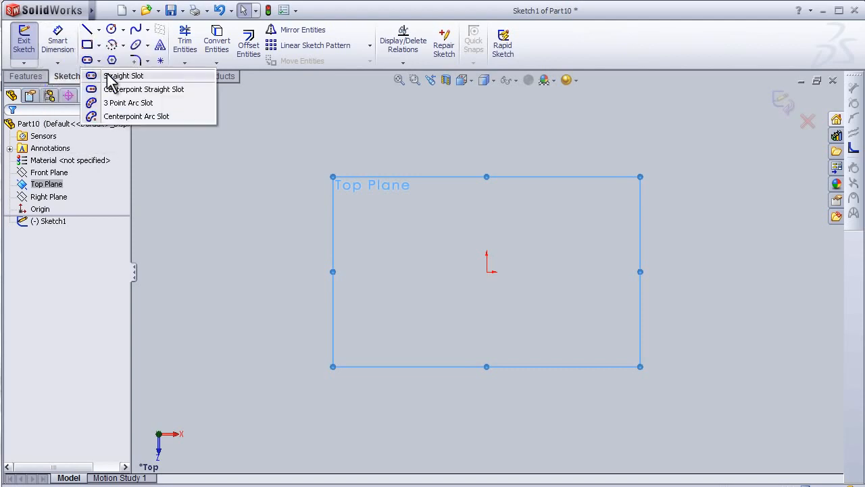
click(205, 160)
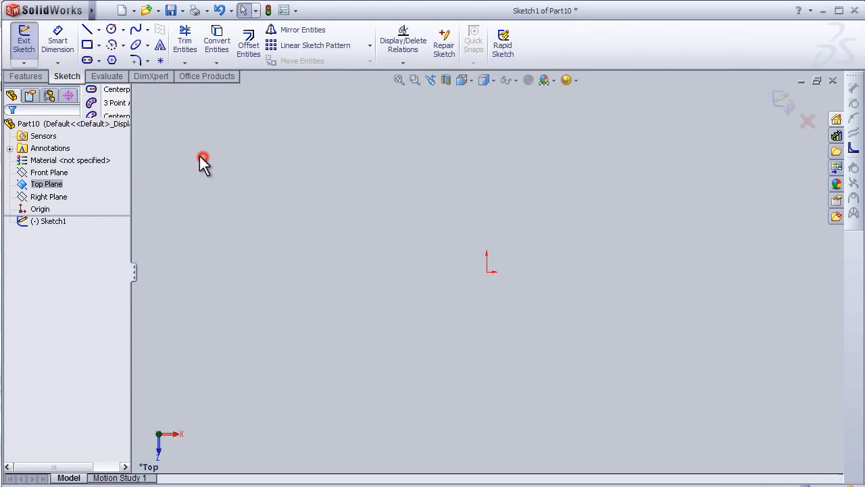
click(100, 46)
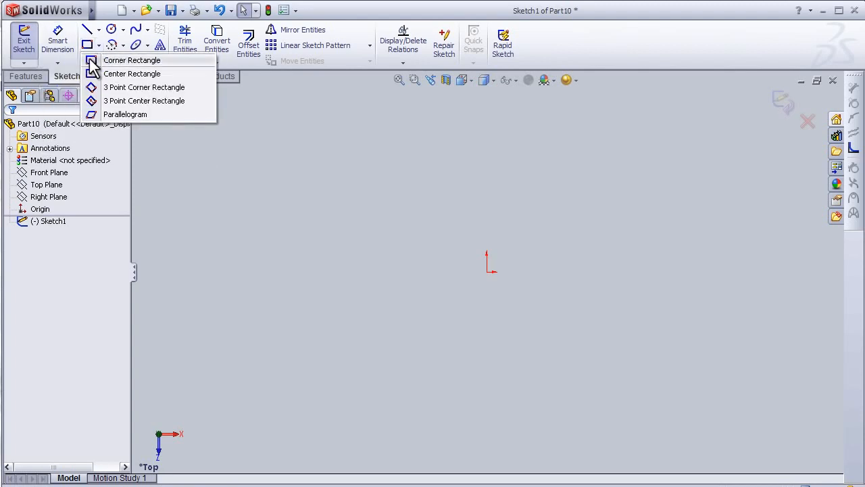
mouse_move(108, 28)
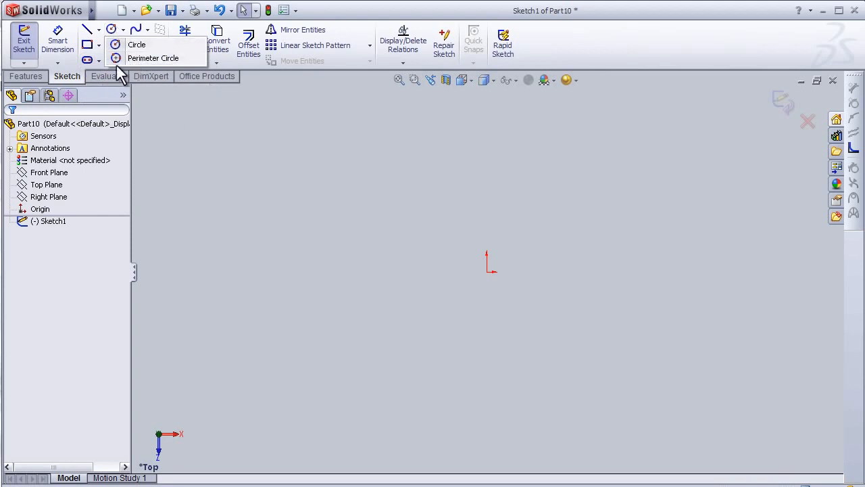
mouse_move(135, 34)
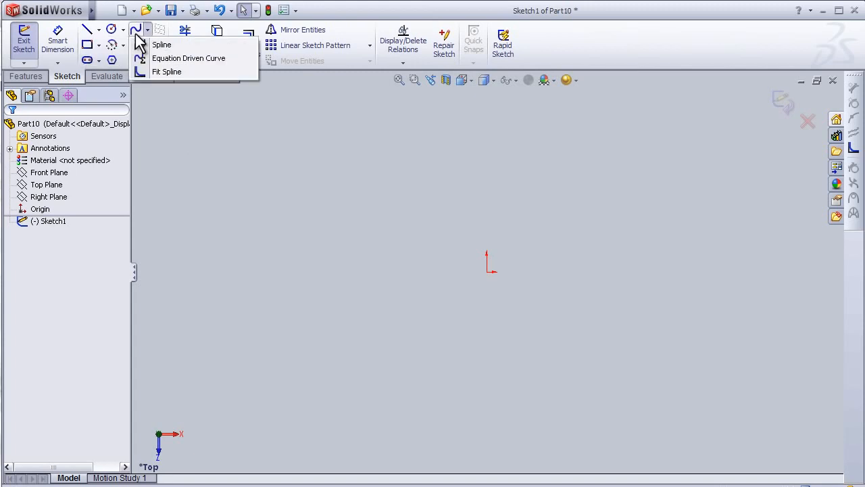
mouse_move(114, 44)
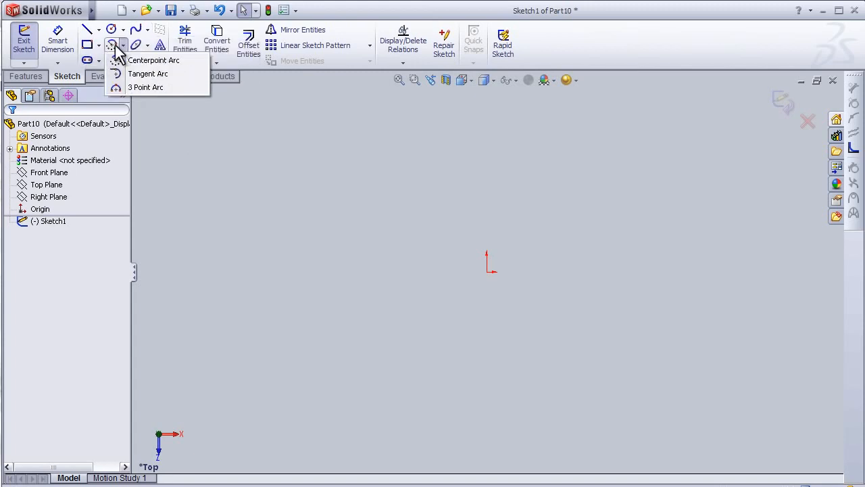
mouse_move(137, 63)
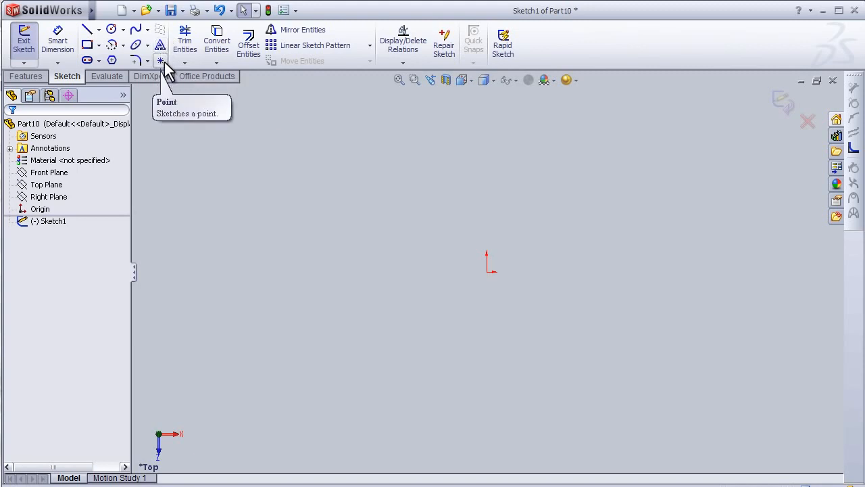
mouse_move(200, 35)
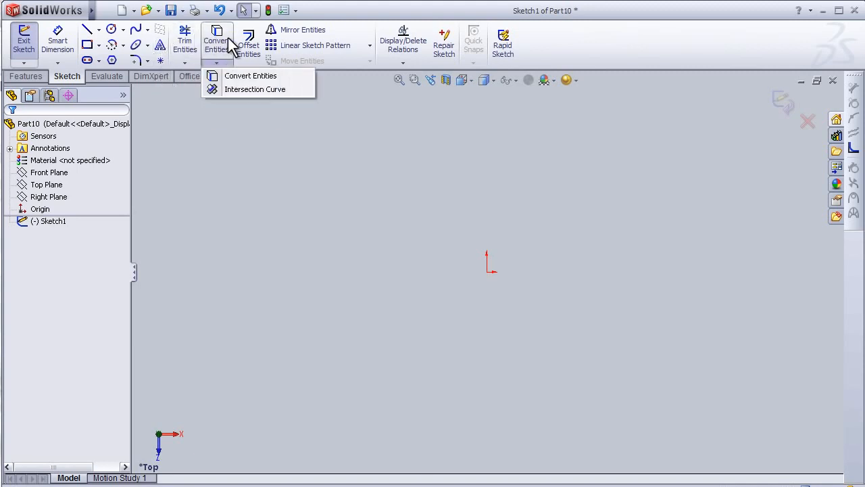
mouse_move(305, 48)
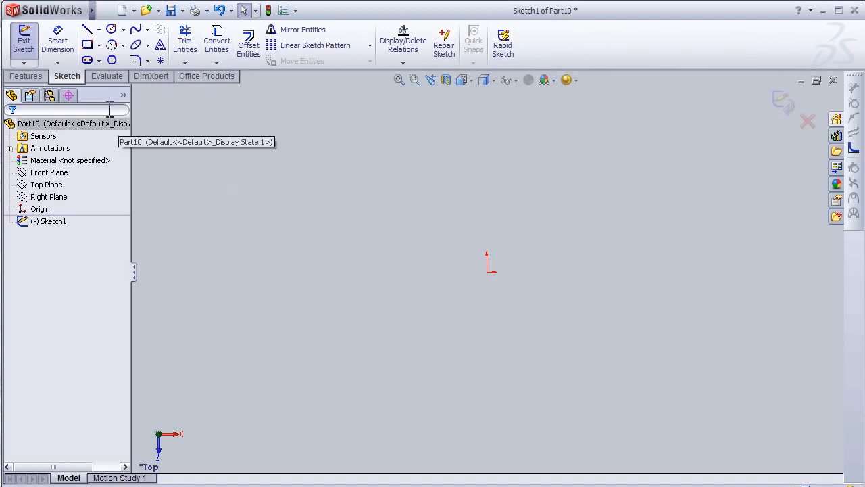
Sketch a corner rectangle about 136 mm wide, starting at the origin and extending up and to the right.
click(86, 45)
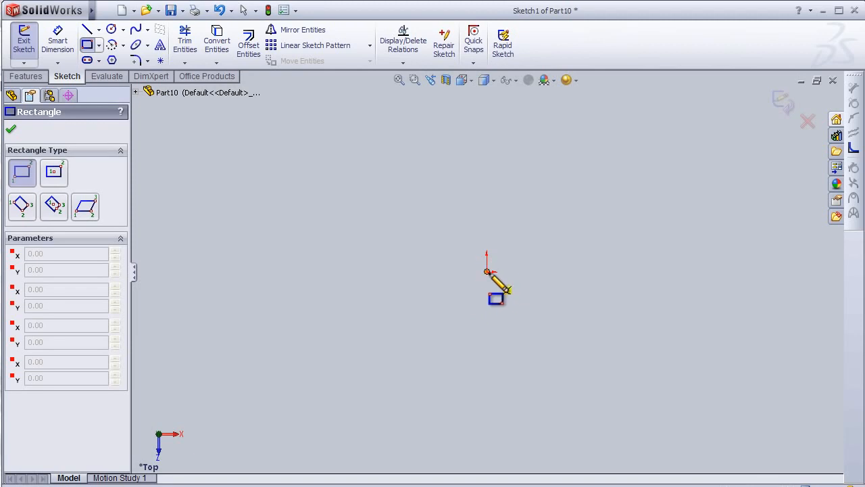
click(487, 271)
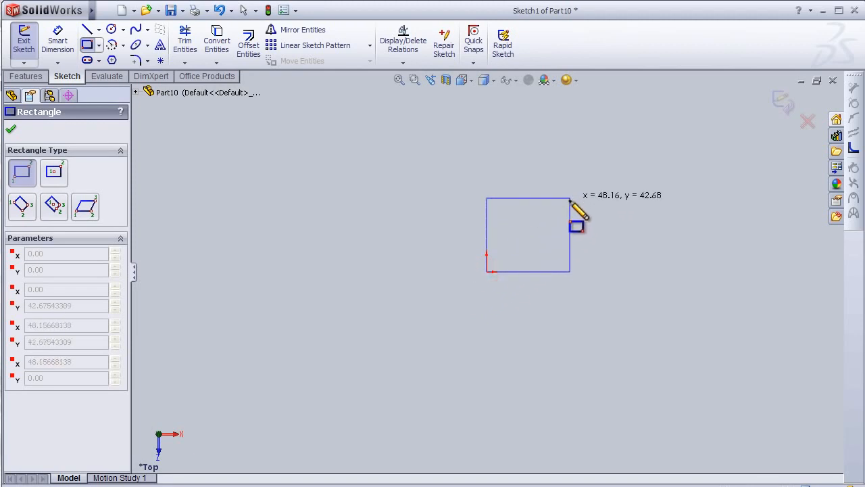
click(722, 134)
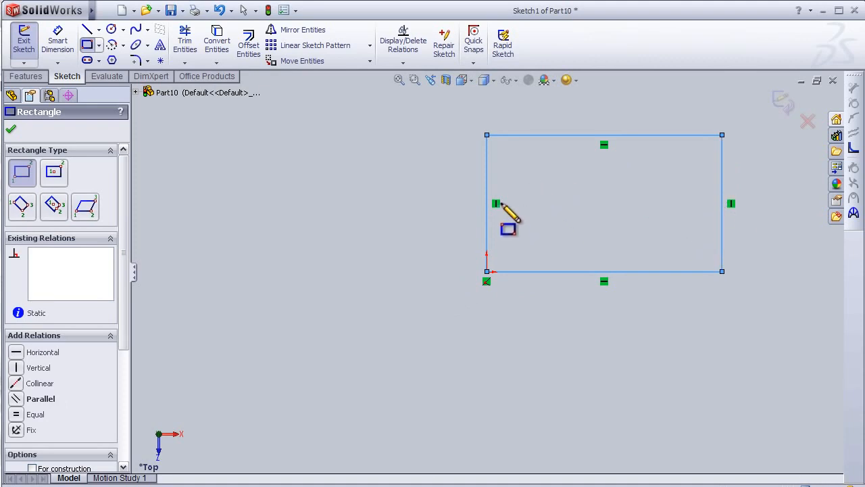
scroll(501, 229, down, 3)
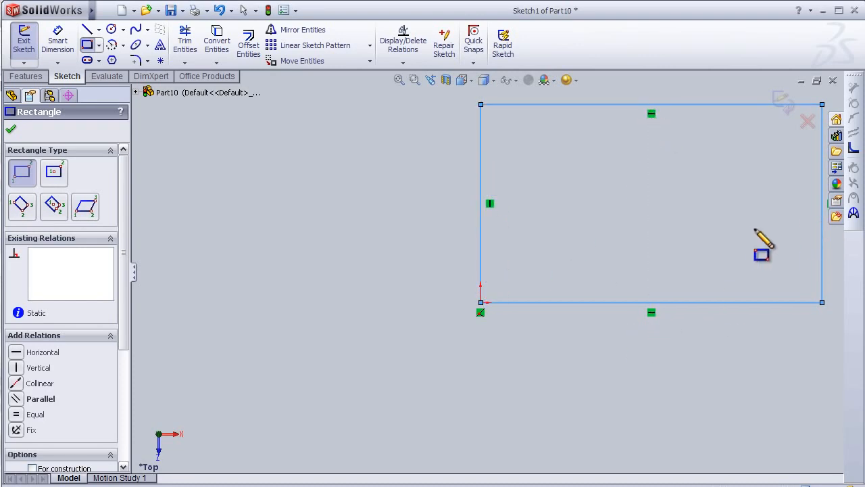
scroll(742, 226, up, 1)
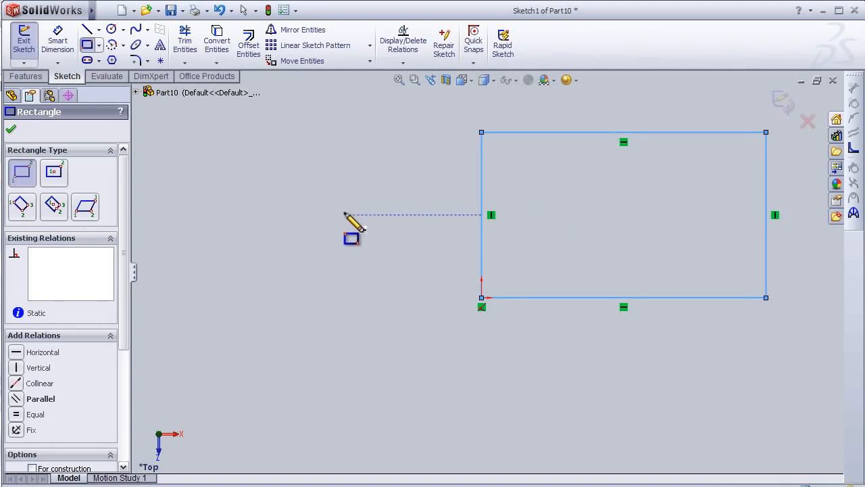
Sketch a closed four-line slanted shape beside the rectangle, with its top edge collinear with the rectangle's and a base about 80 mm long.
click(87, 30)
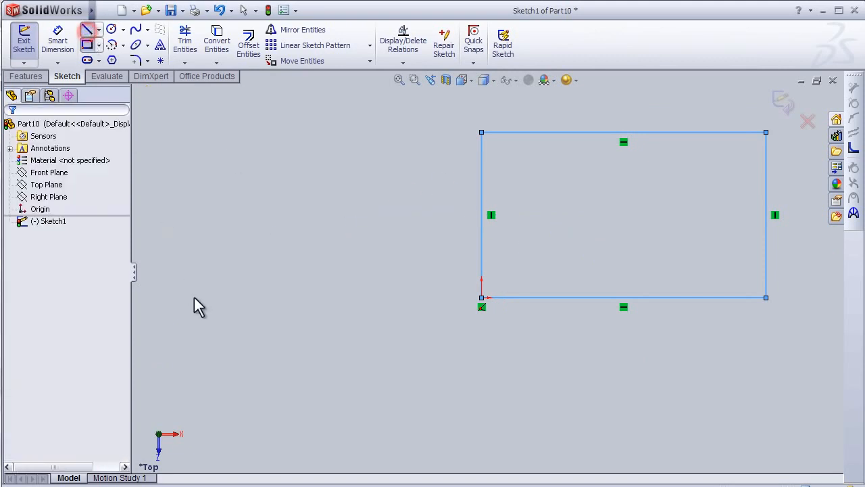
click(188, 300)
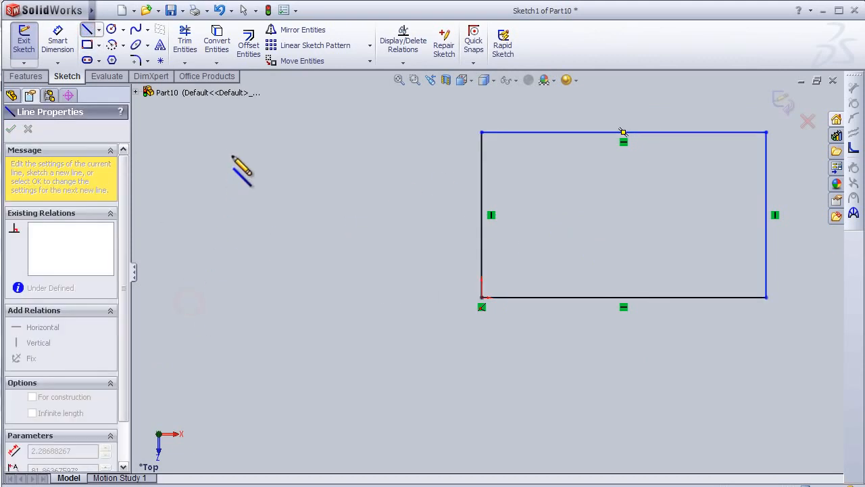
click(230, 132)
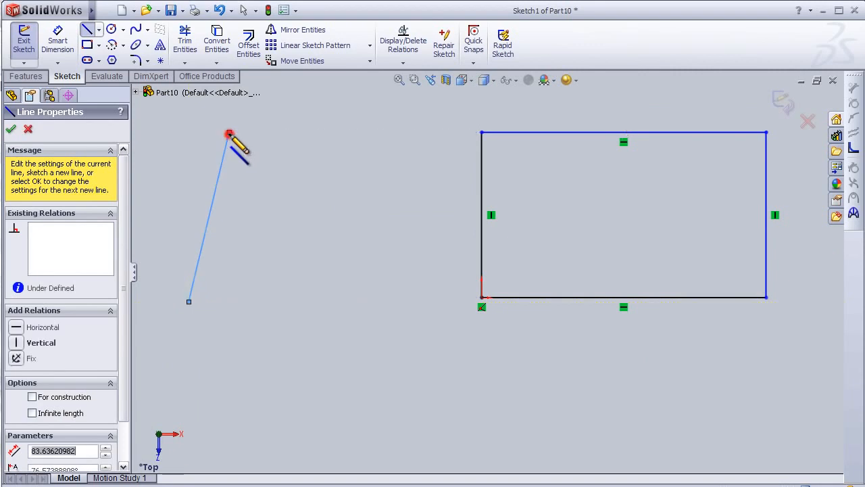
click(383, 132)
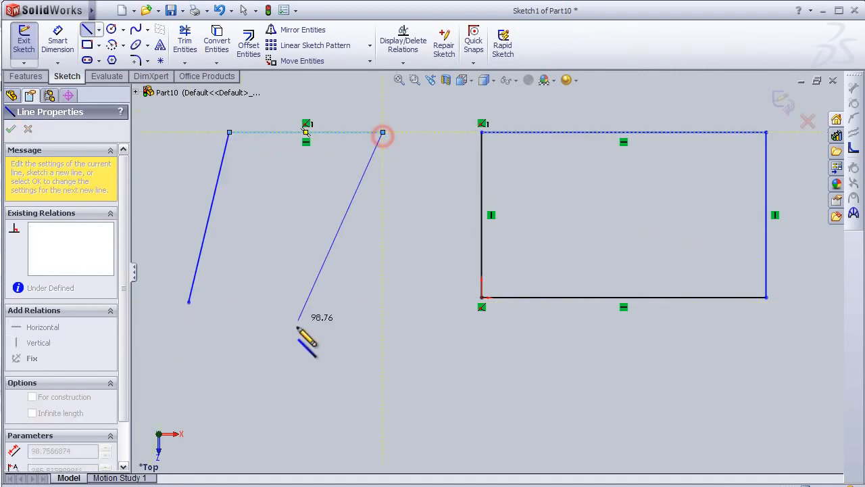
click(355, 301)
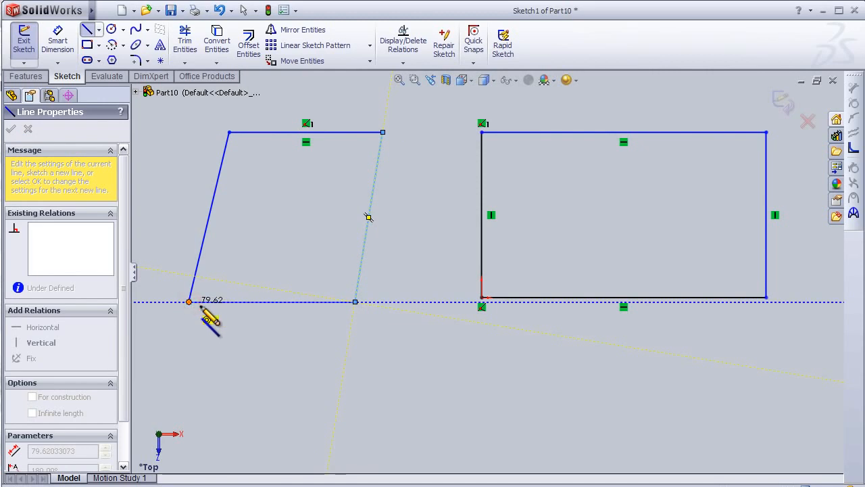
click(203, 315)
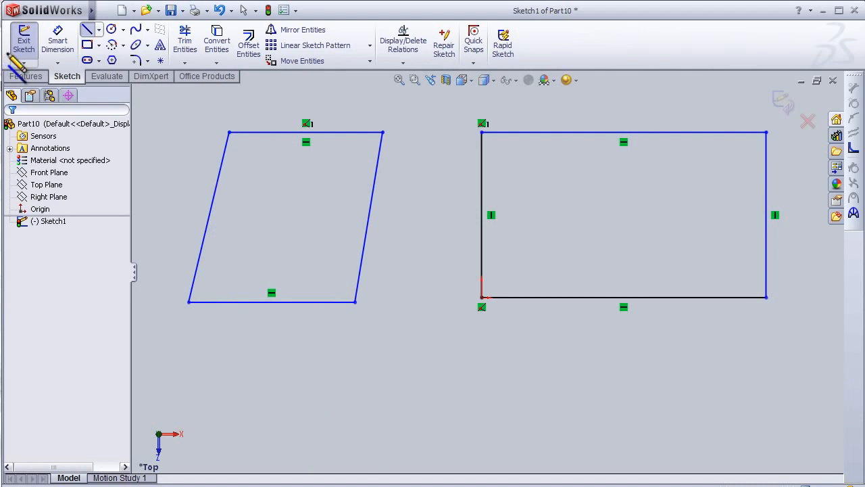
key(Escape)
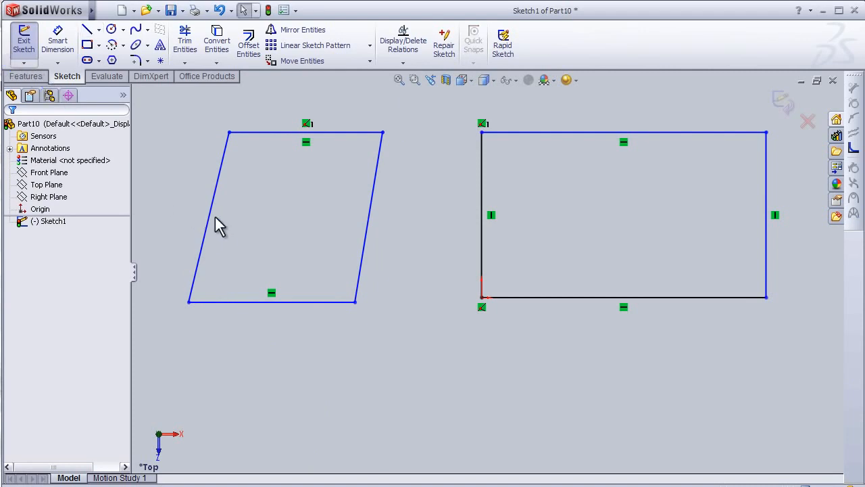
Add Parallel and Vertical relations to the two slanted sides of the four-line shape.
click(211, 216)
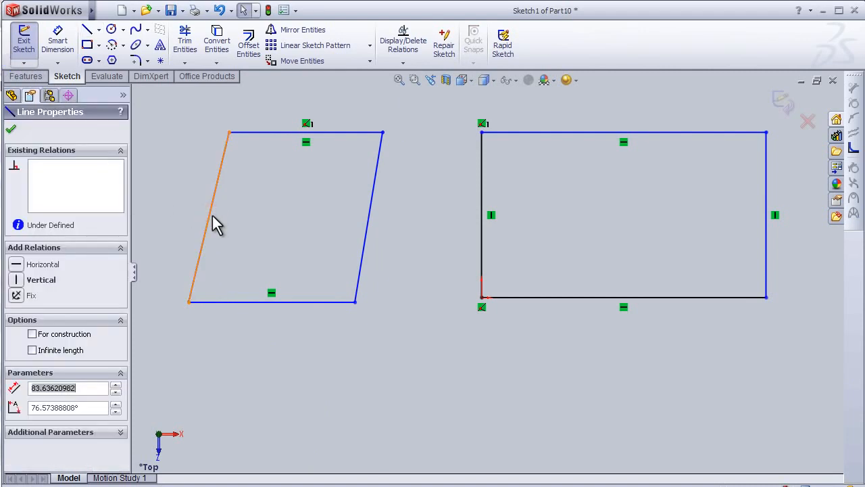
click(365, 243)
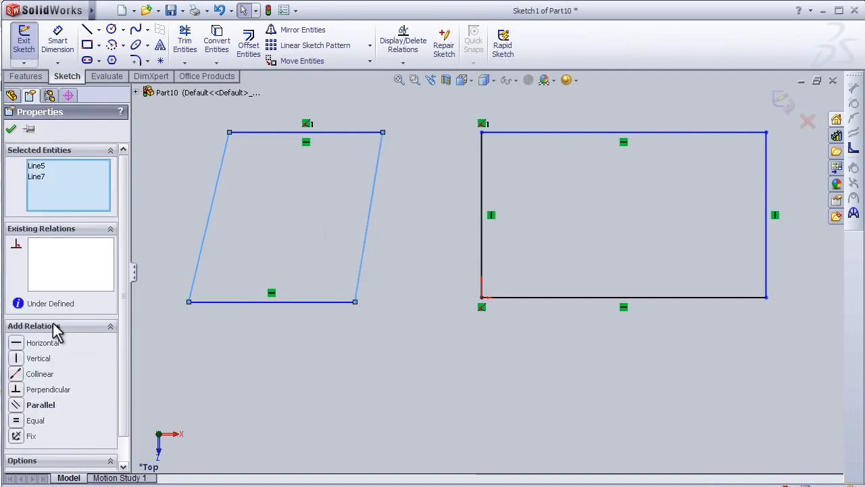
click(17, 405)
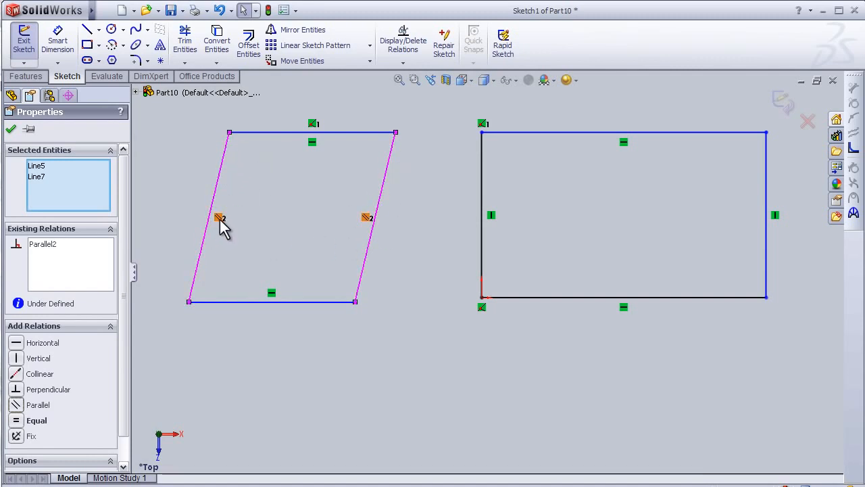
click(38, 360)
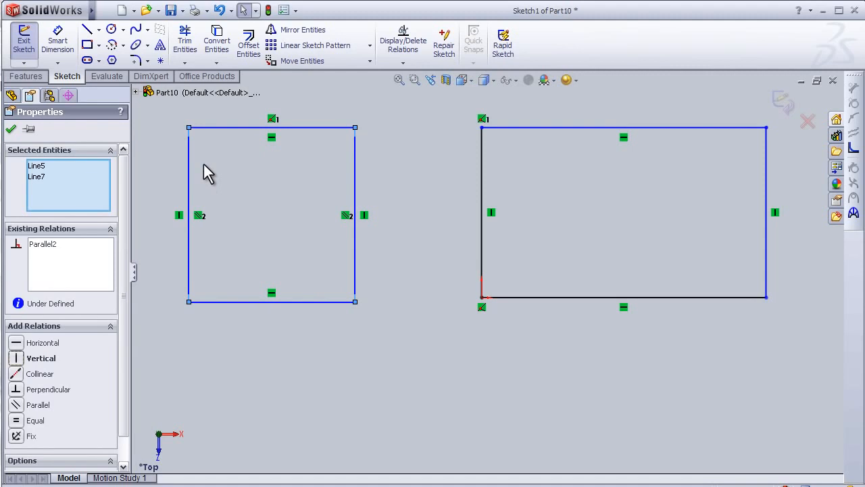
click(11, 129)
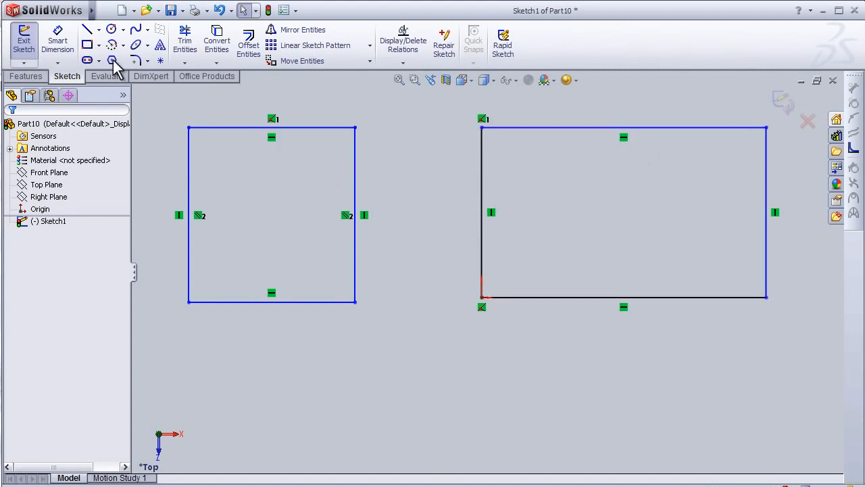
Dimension the top edge of the rectangle at the origin and set its length to 100 mm.
click(68, 51)
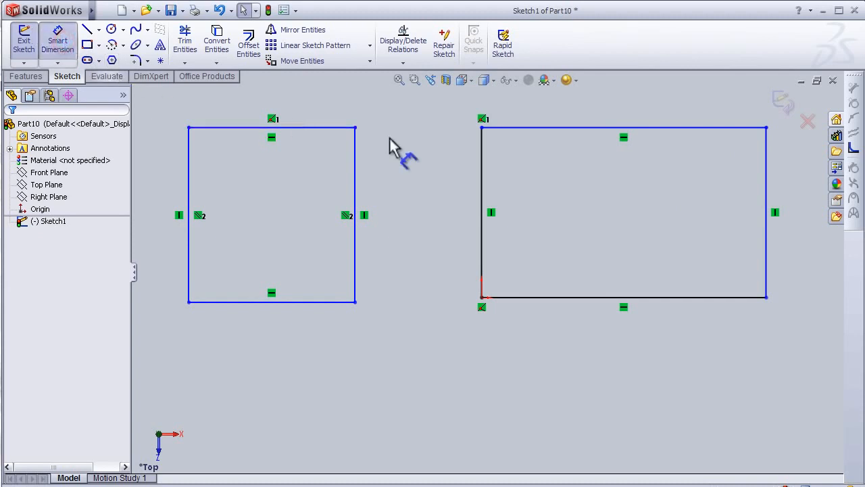
click(559, 127)
click(592, 107)
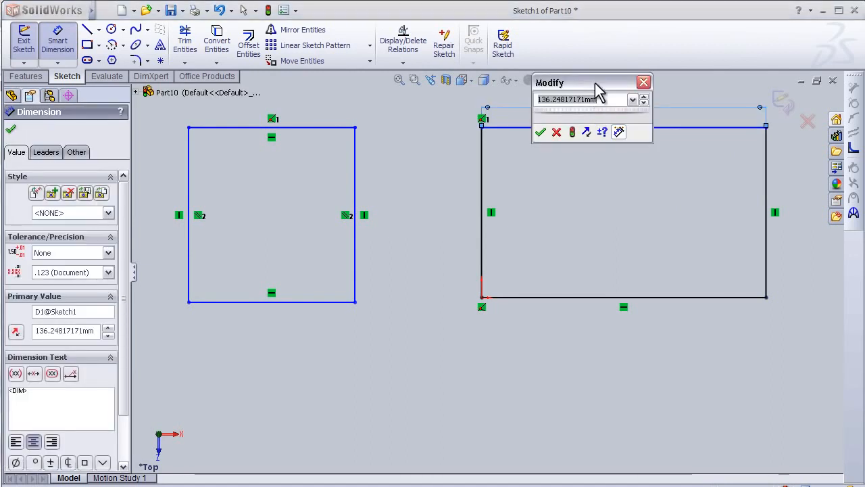
text(100)
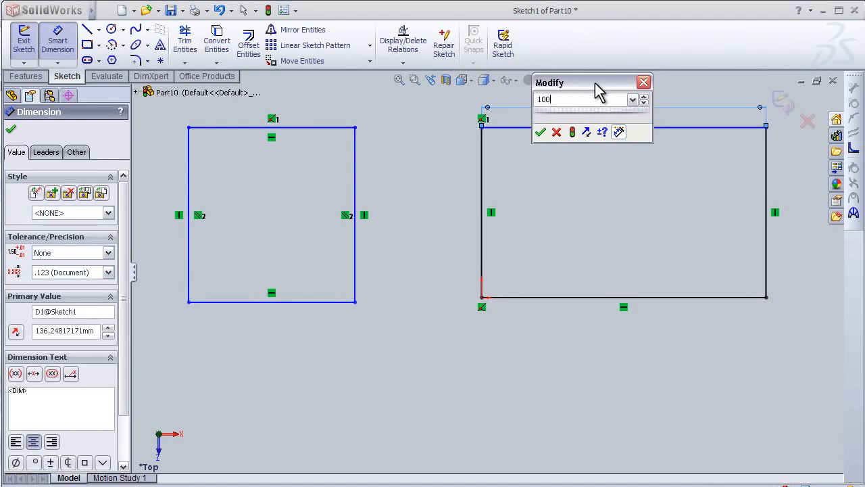
key(Return)
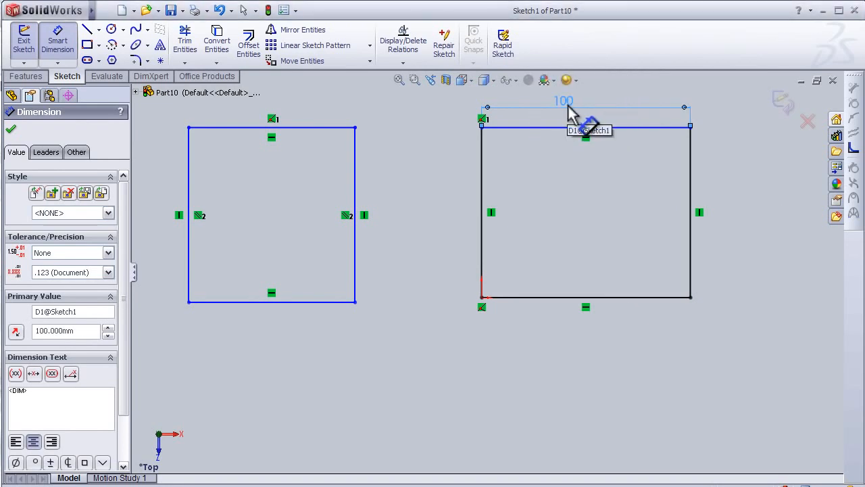
Dimension the right vertical edge of the rectangle at the origin and set its length to 70 mm.
click(691, 183)
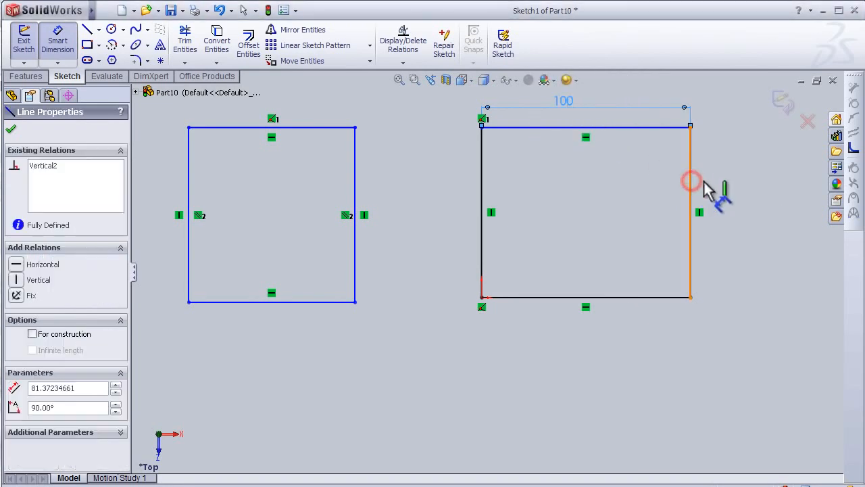
click(743, 189)
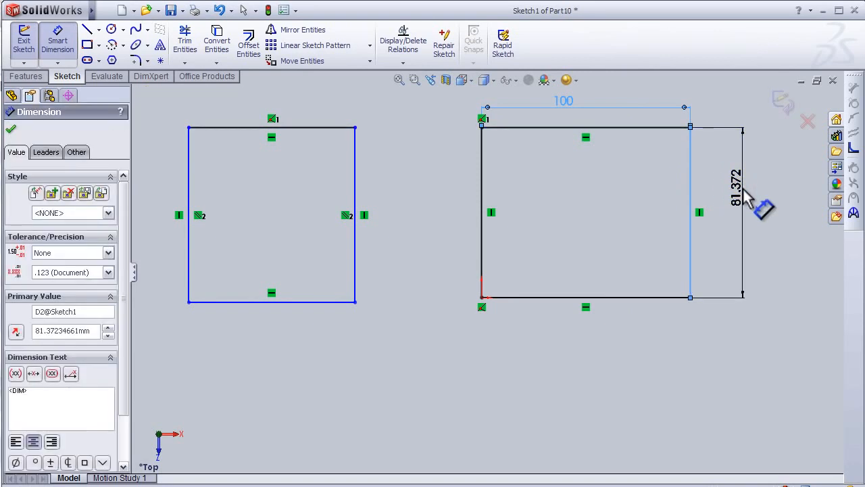
text(70)
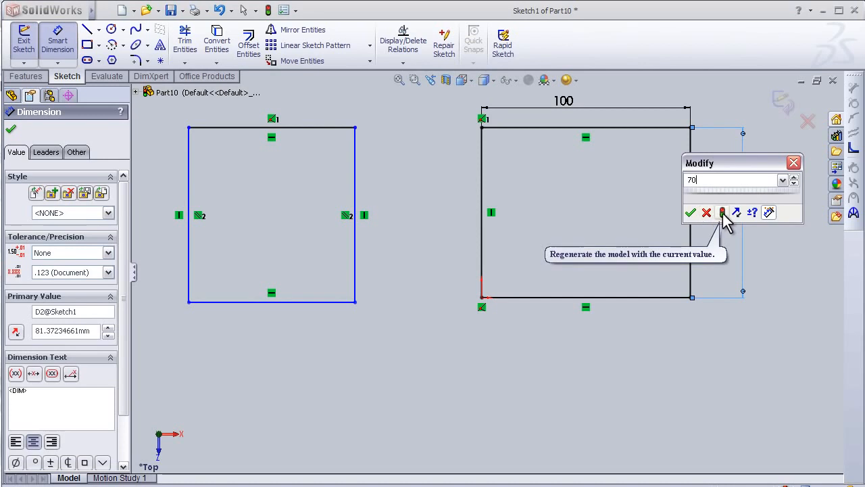
click(723, 212)
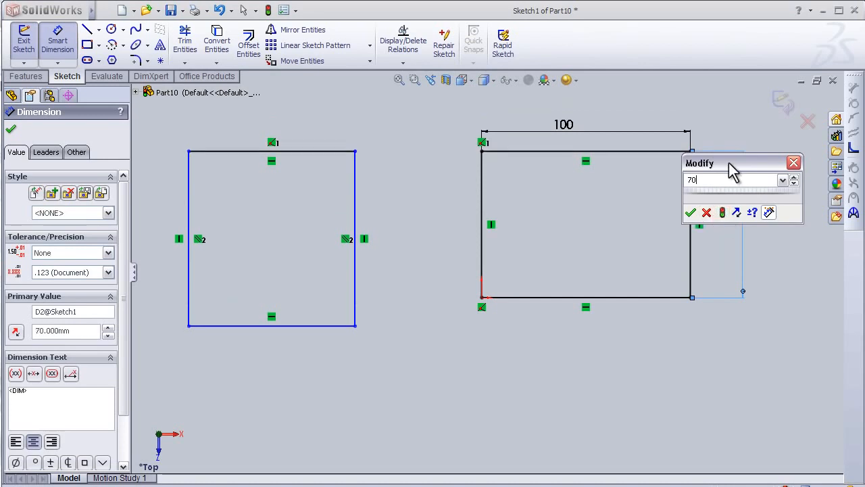
drag(738, 216, 707, 326)
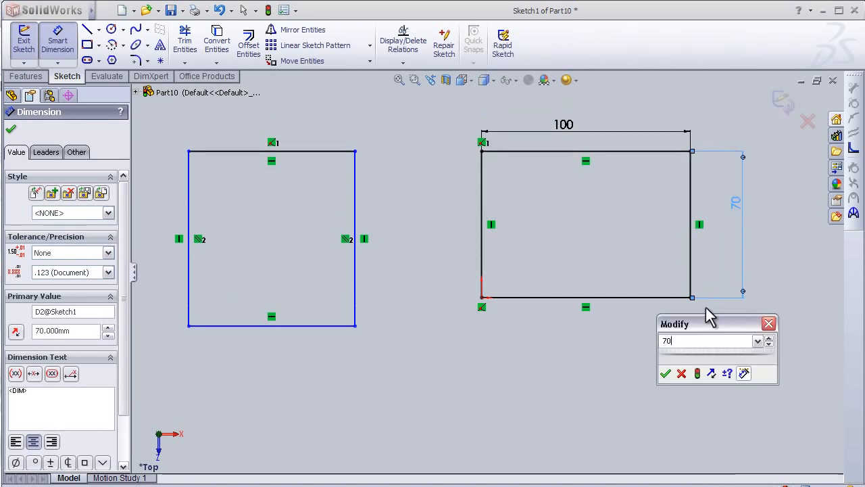
click(664, 374)
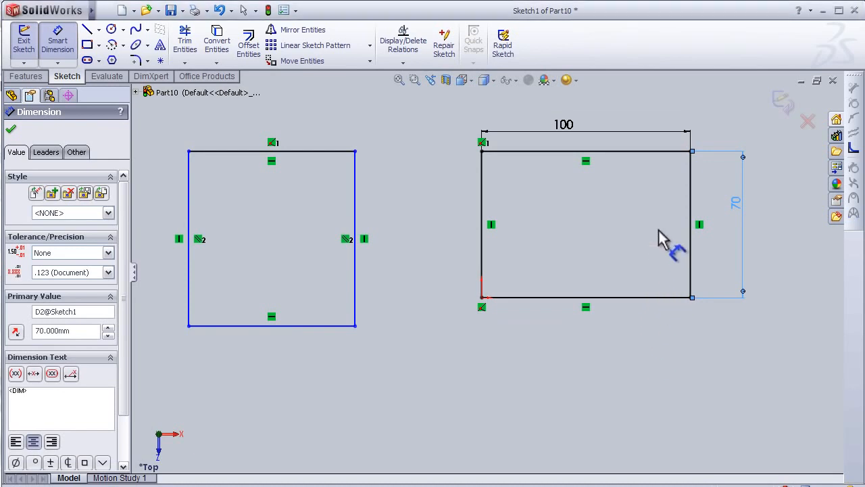
click(453, 241)
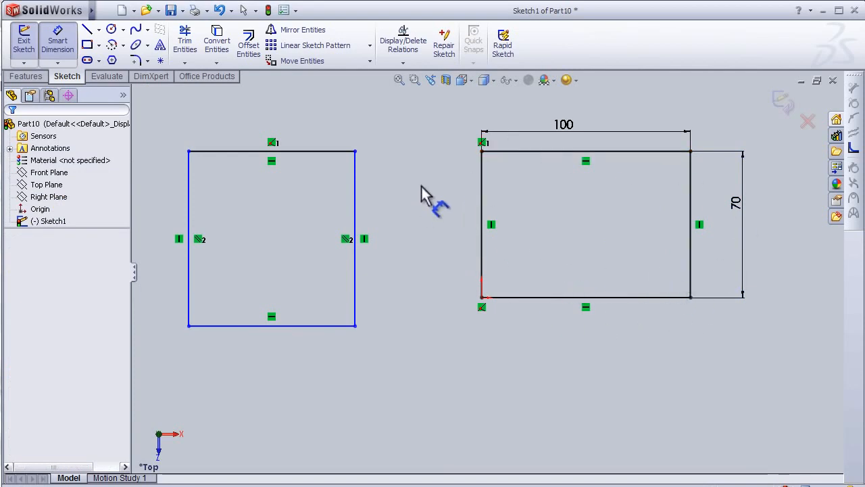
Dimension the bottom edge of the left rectangle and set its length to 70 mm.
scroll(372, 289, down, 1)
scroll(376, 276, up, 1)
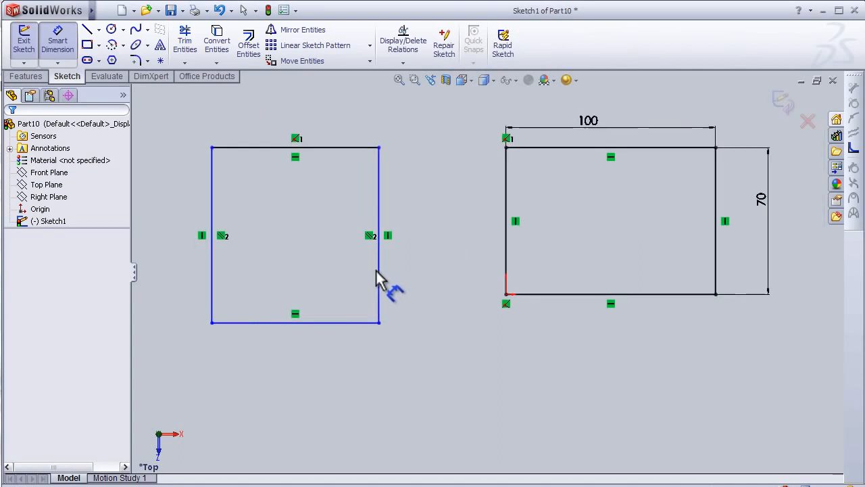
click(341, 323)
click(320, 357)
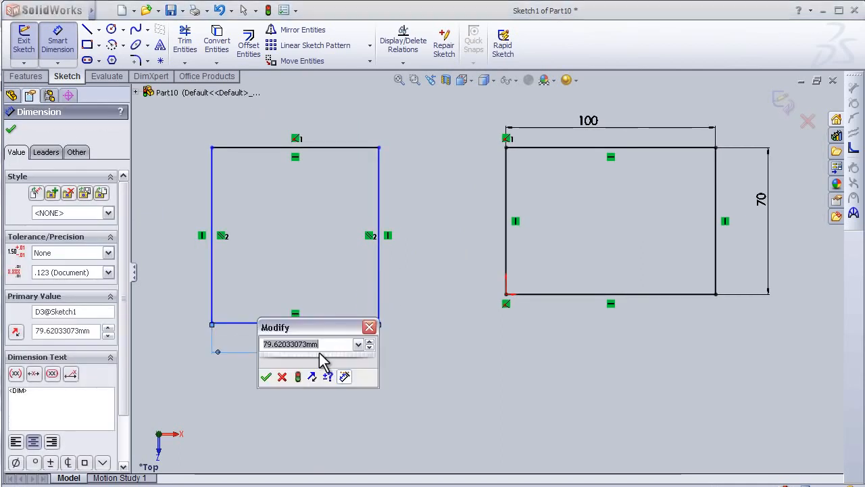
text(70)
key(Return)
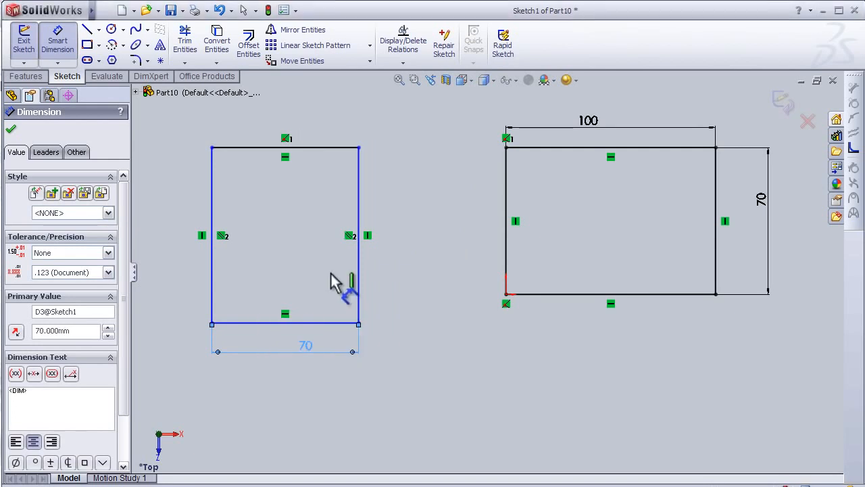
Dimension the right vertical edge of the left rectangle and set its height to 80 mm.
click(358, 252)
click(409, 252)
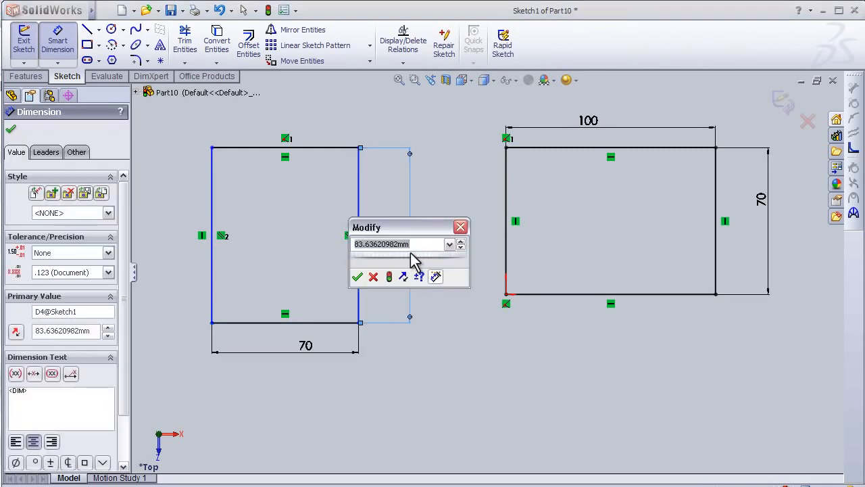
text(80)
key(Return)
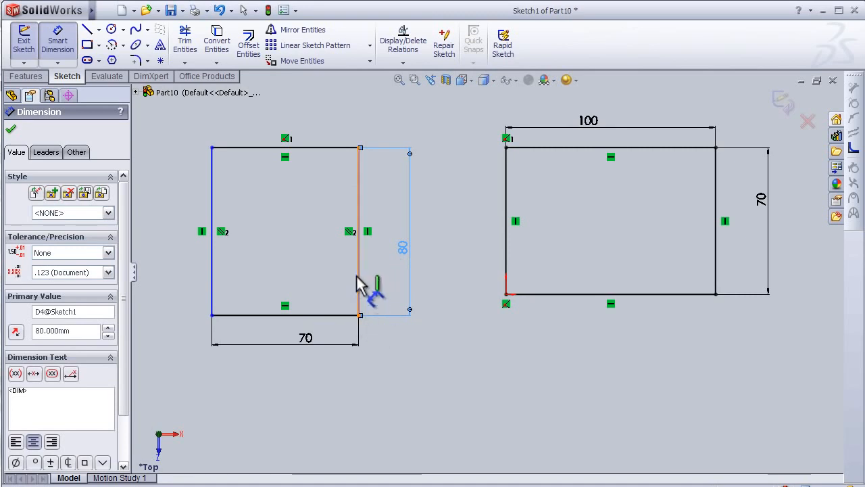
Dimension the horizontal distance from the left rectangle's lower-right corner to the origin and set it to 40 mm.
click(358, 316)
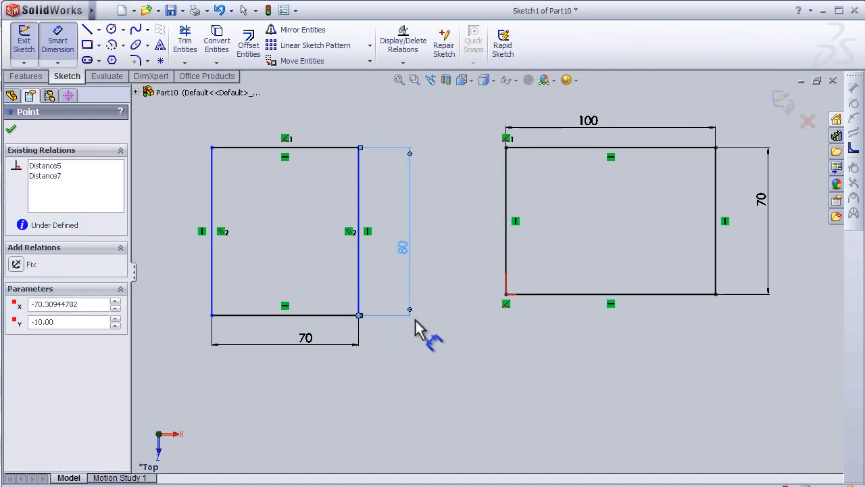
click(505, 295)
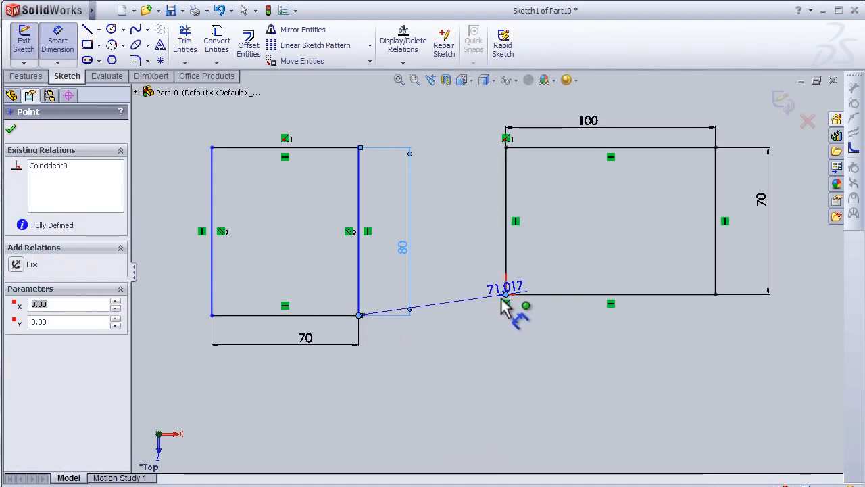
click(459, 352)
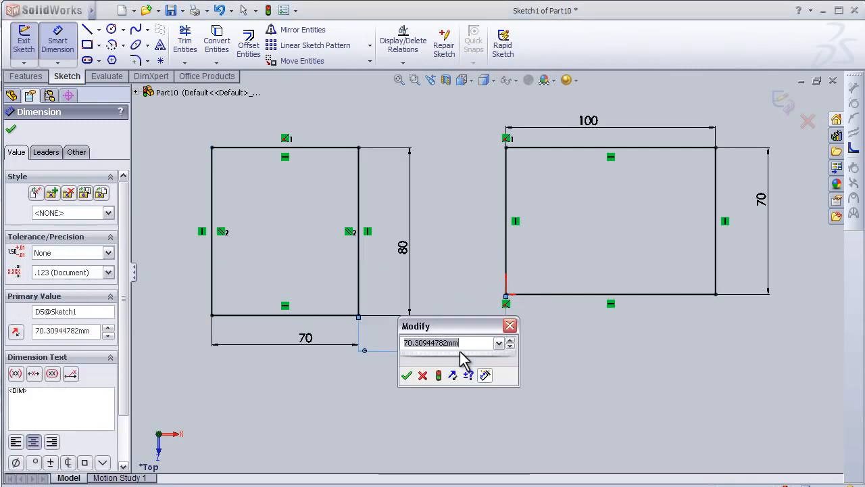
text(40)
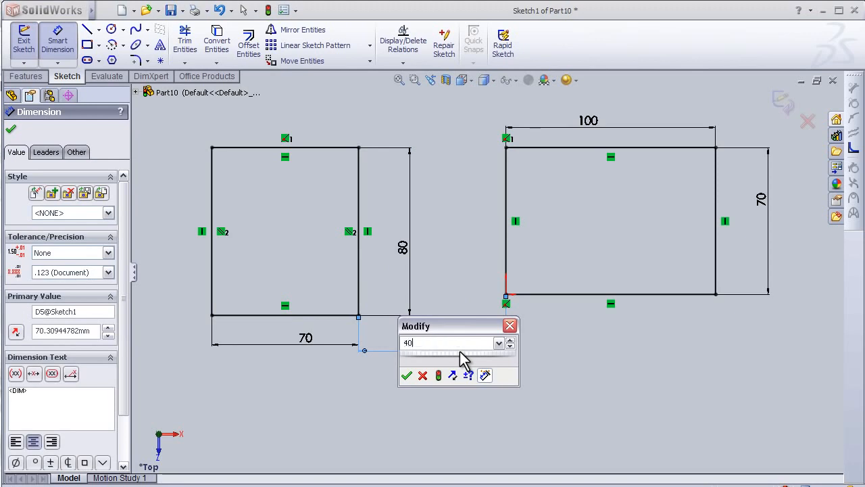
click(408, 375)
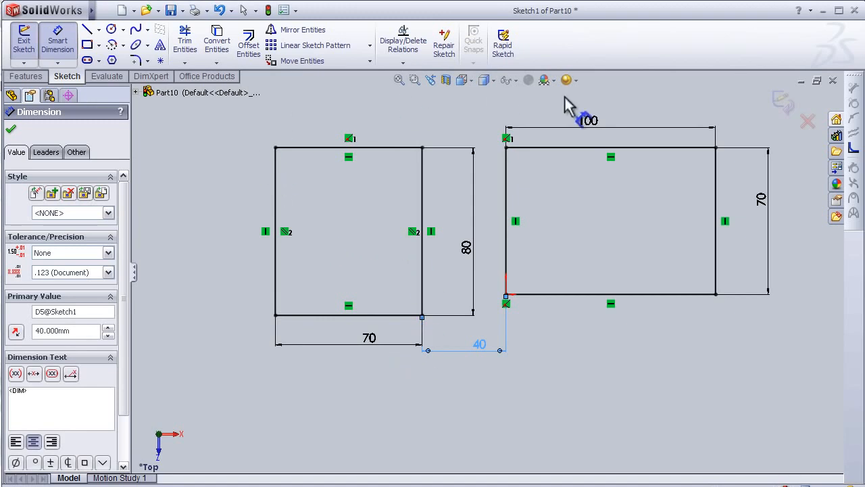
Sketch a center-point circle with a radius of about 37 mm below the rectangle at the origin.
scroll(523, 328, up, 2)
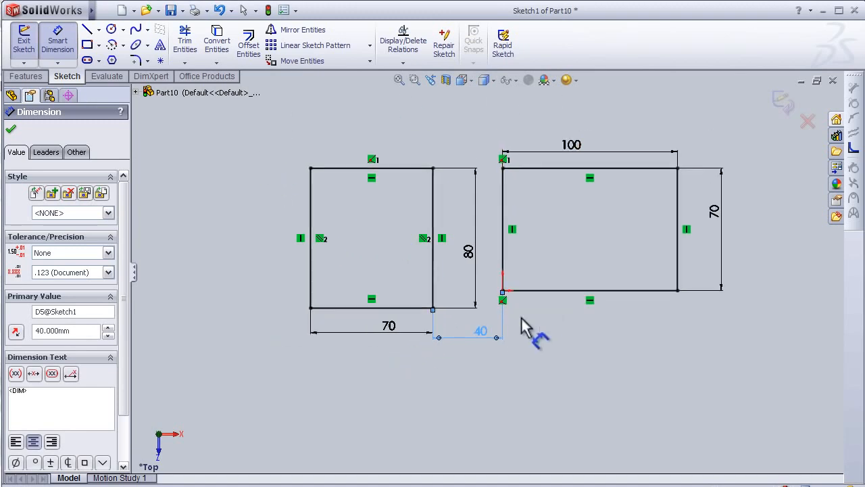
scroll(523, 328, up, 1)
mouse_move(560, 340)
middle_down()
mouse_move(546, 331)
mouse_move(542, 304)
mouse_move(576, 290)
middle_up()
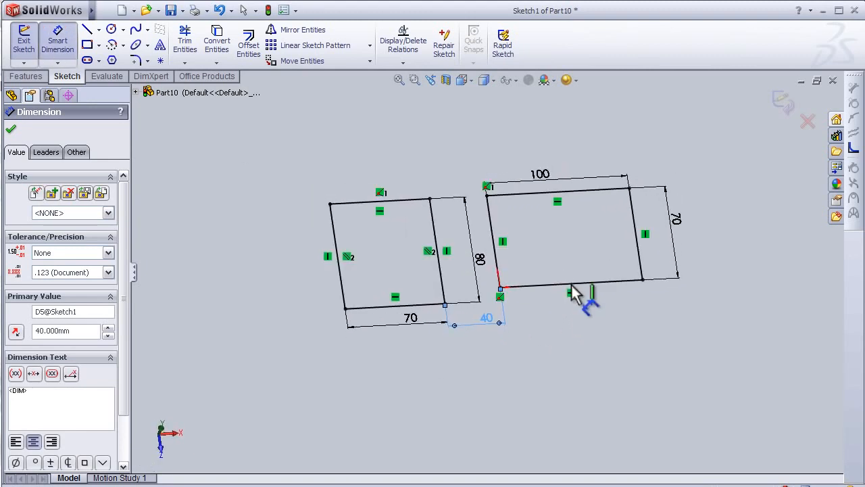
click(111, 30)
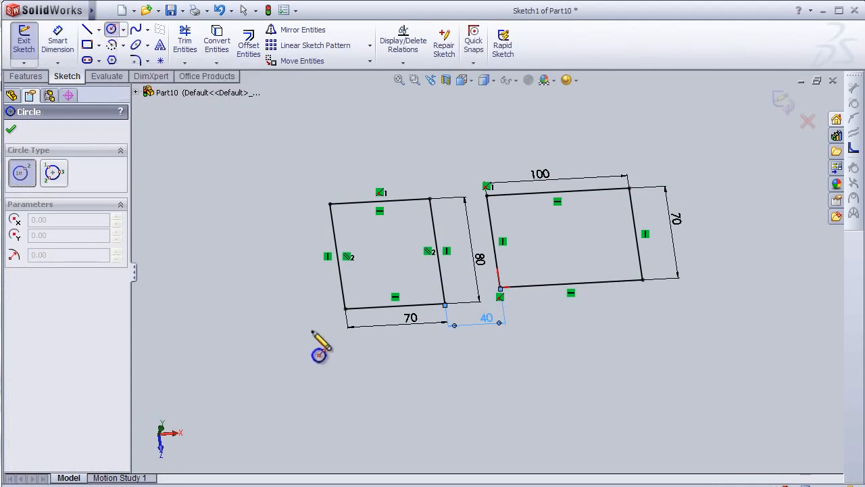
click(553, 411)
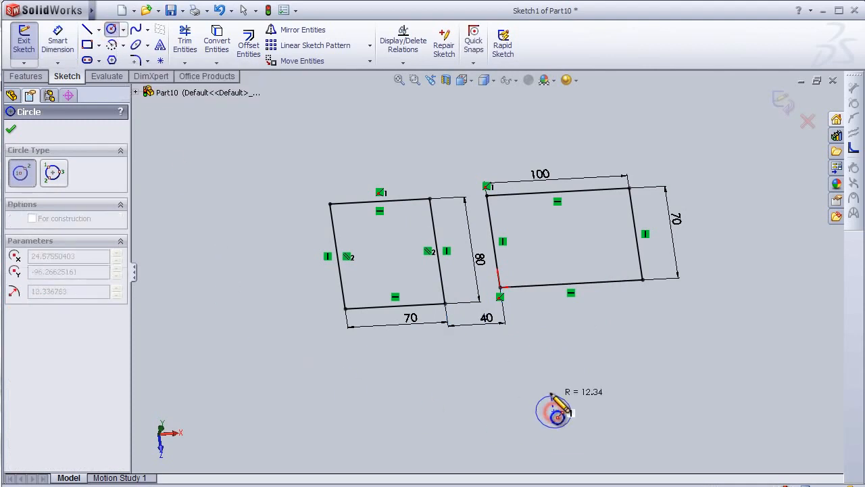
click(540, 359)
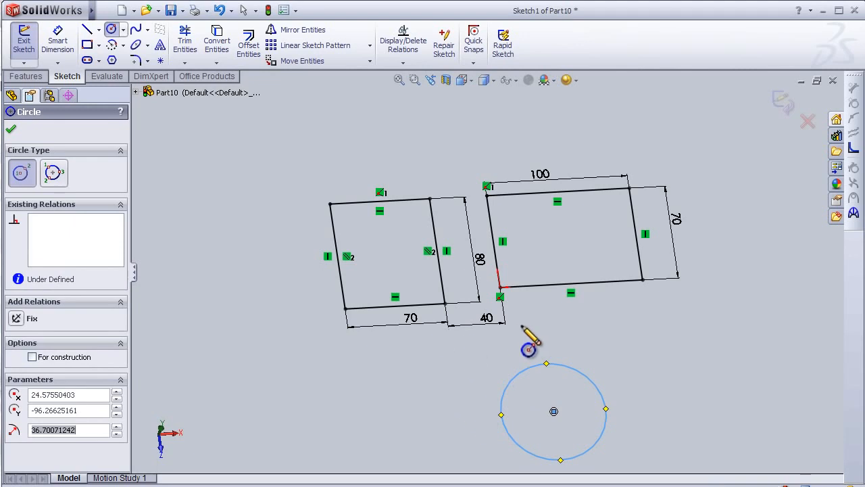
Dimension the circle's diameter and set it to 70 mm.
mouse_move(703, 344)
middle_down()
mouse_move(651, 284)
mouse_move(666, 255)
mouse_move(670, 261)
mouse_move(635, 264)
mouse_move(670, 286)
mouse_move(687, 264)
mouse_move(693, 284)
mouse_move(643, 286)
mouse_move(662, 288)
mouse_move(683, 309)
mouse_move(639, 280)
mouse_move(616, 293)
mouse_move(631, 309)
mouse_move(614, 290)
mouse_move(670, 289)
mouse_move(550, 242)
mouse_move(594, 265)
mouse_move(678, 288)
mouse_move(687, 277)
mouse_move(691, 287)
mouse_move(674, 297)
mouse_move(663, 288)
middle_up()
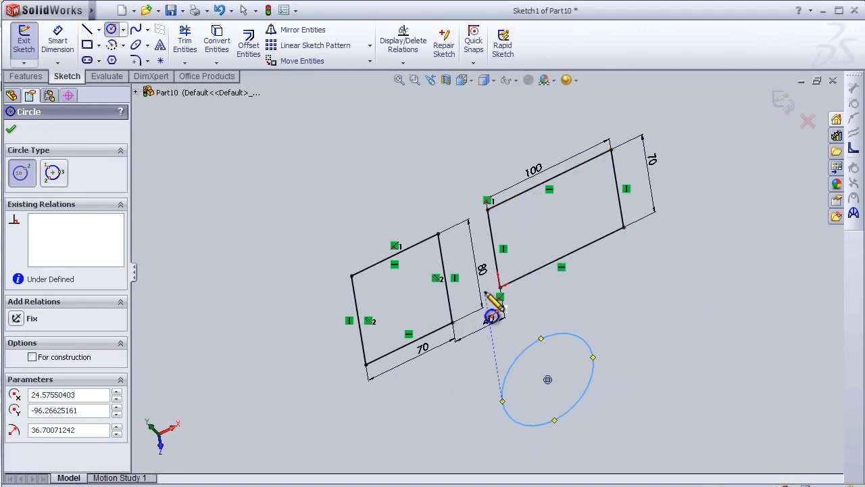
key(space)
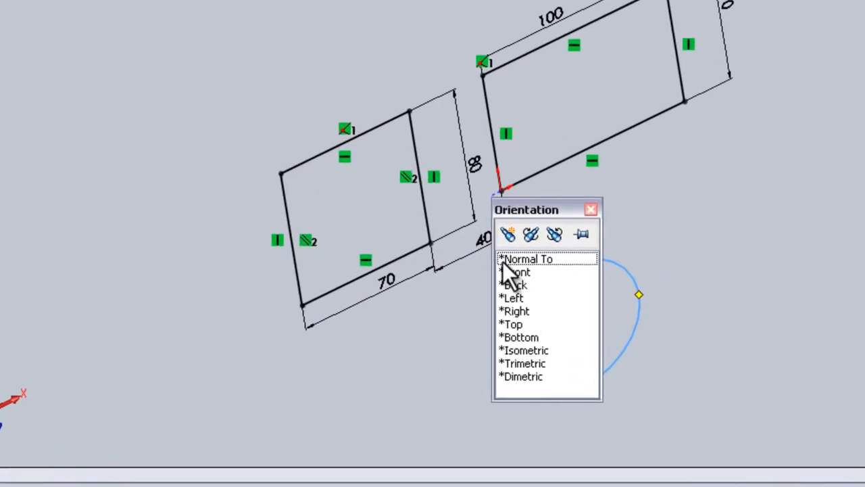
click(539, 260)
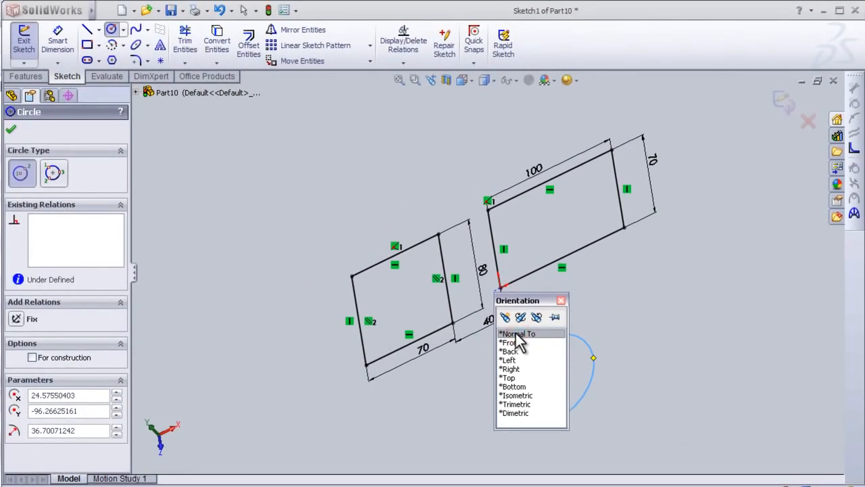
click(518, 335)
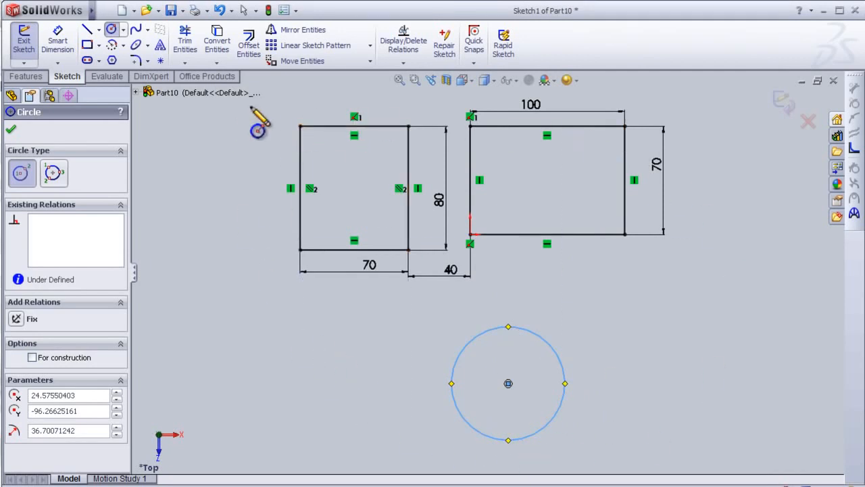
click(57, 45)
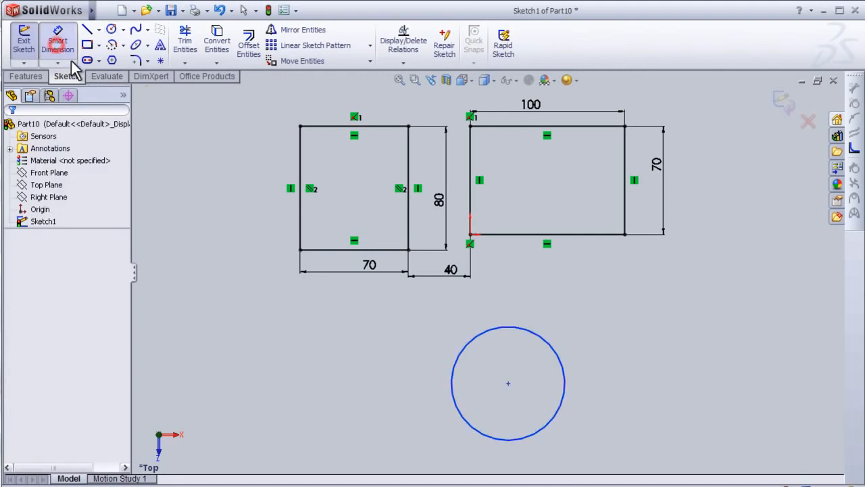
click(476, 338)
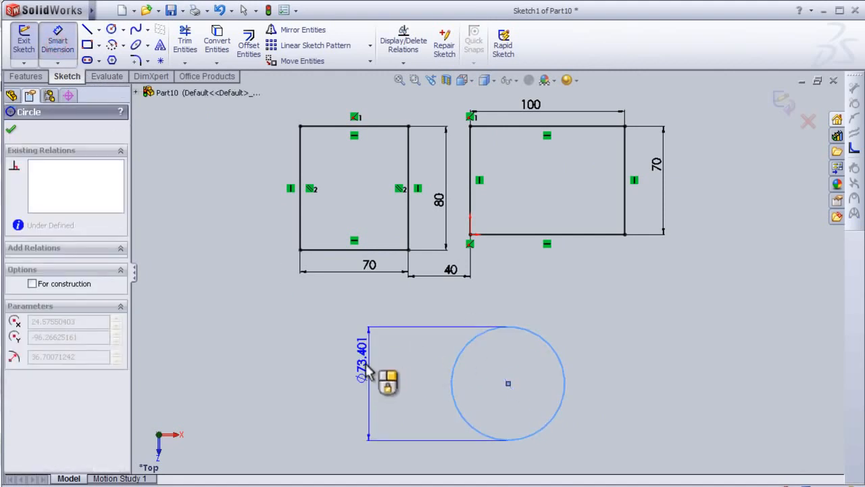
click(365, 367)
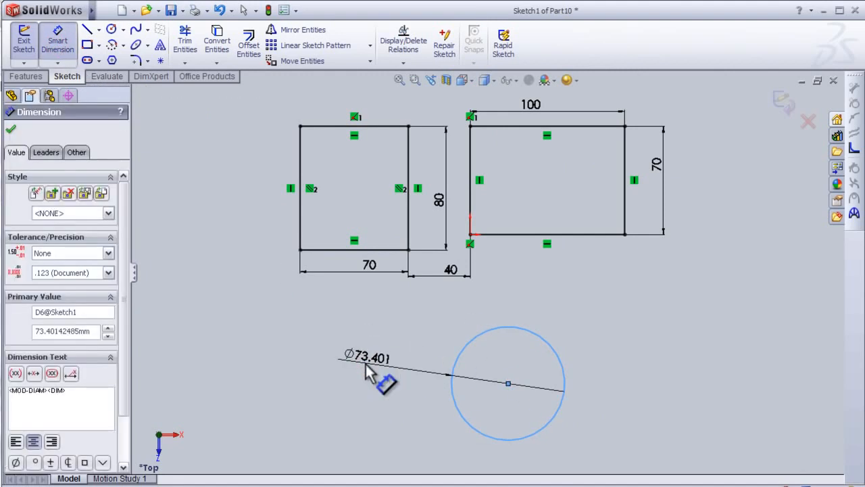
click(365, 362)
text(70)
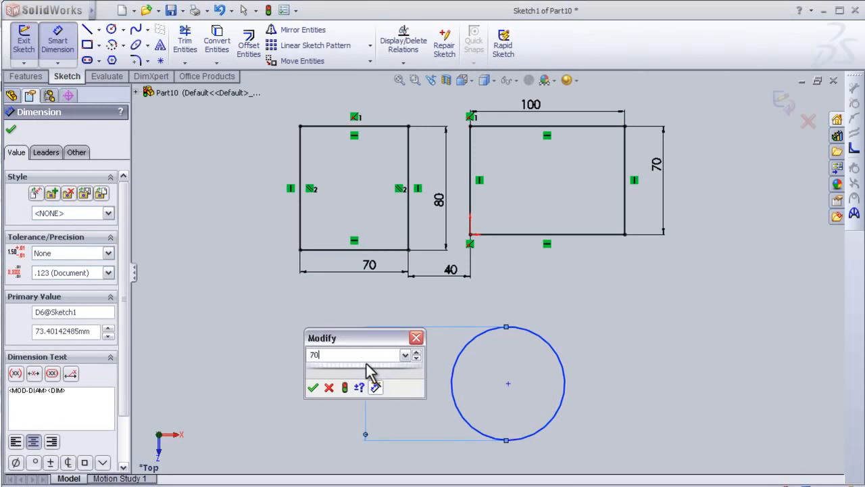
key(Return)
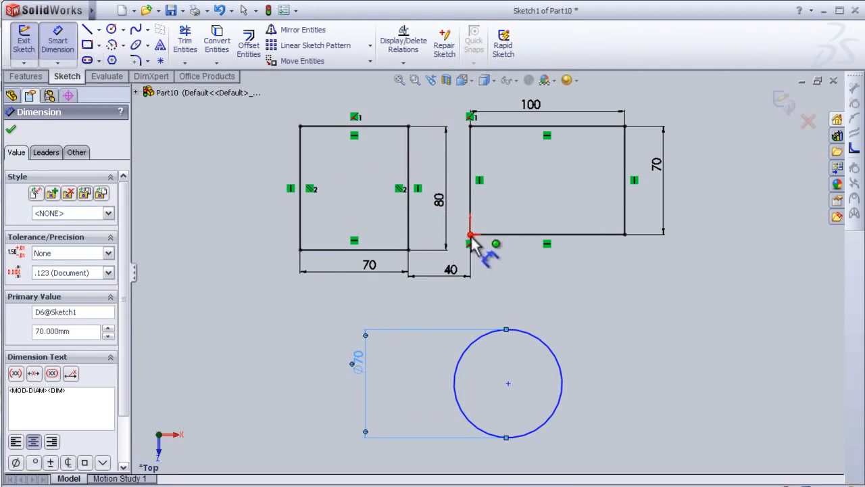
Dimension the vertical distance between the origin and the circle's center and set it to 100 mm.
click(470, 234)
click(508, 383)
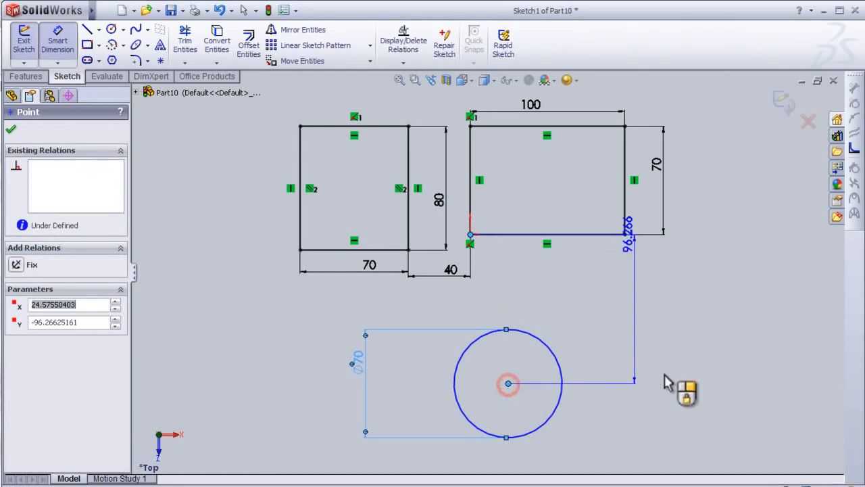
click(718, 383)
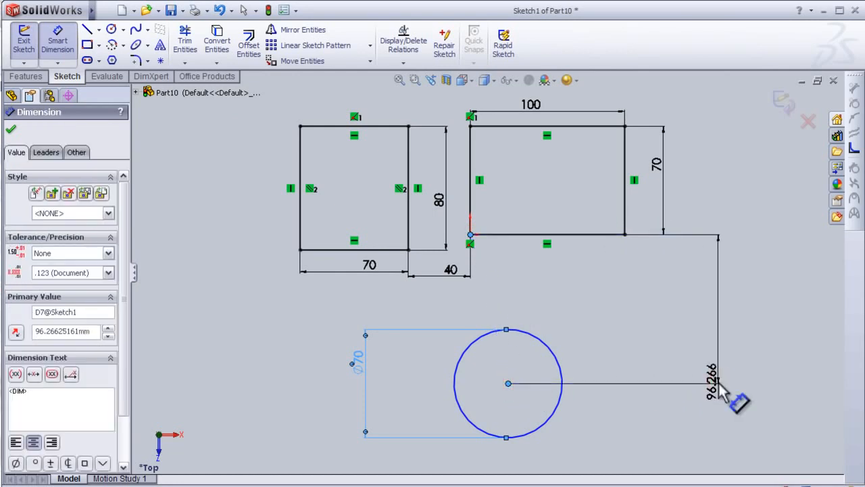
text(100)
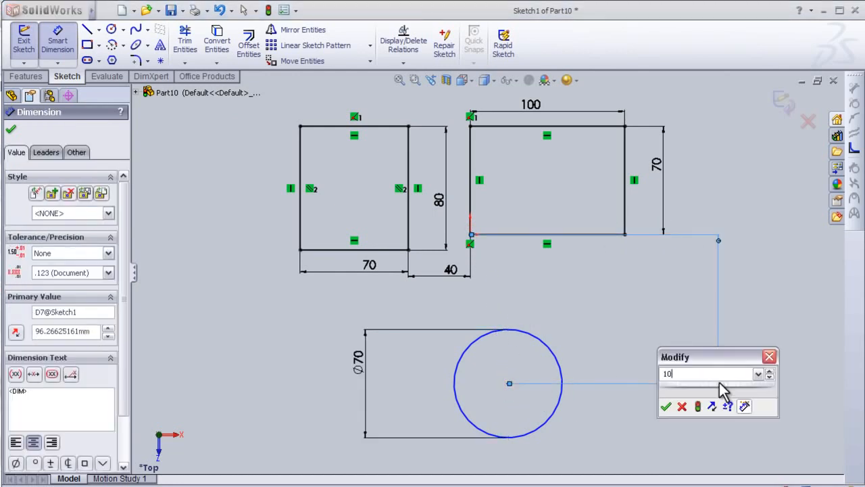
click(666, 406)
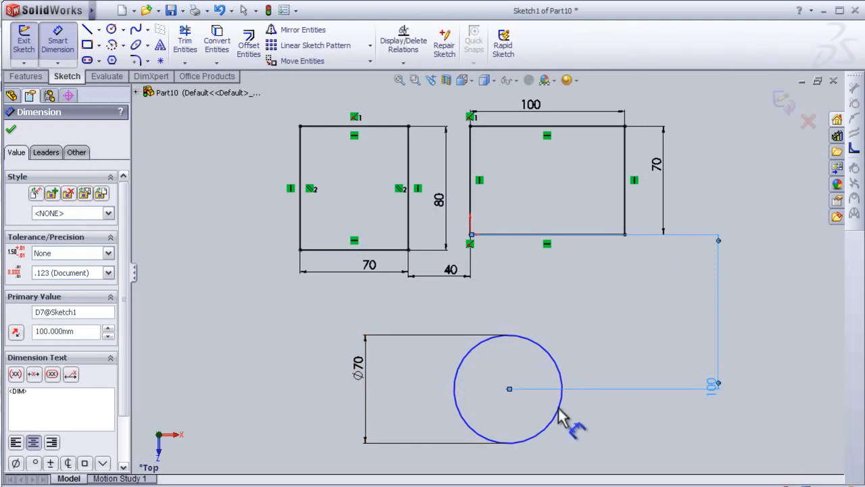
click(470, 236)
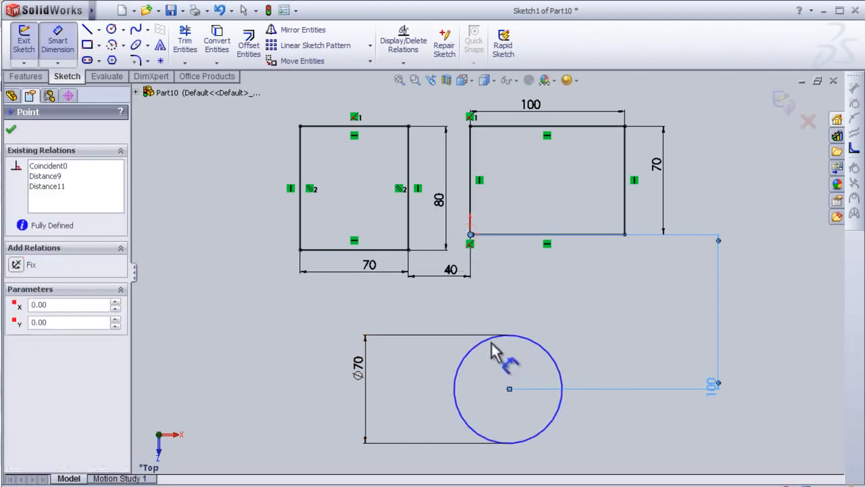
click(509, 390)
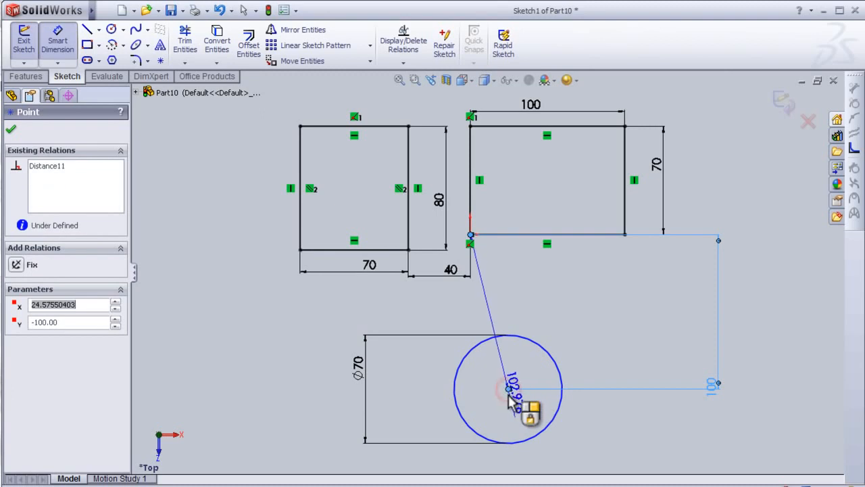
key(Escape)
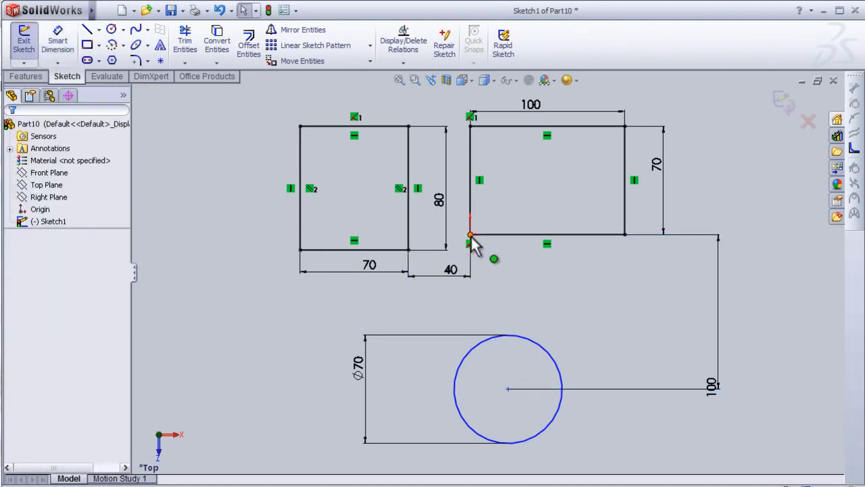
Add a Vertical relation between the origin and the circle's center point.
click(472, 236)
click(508, 390)
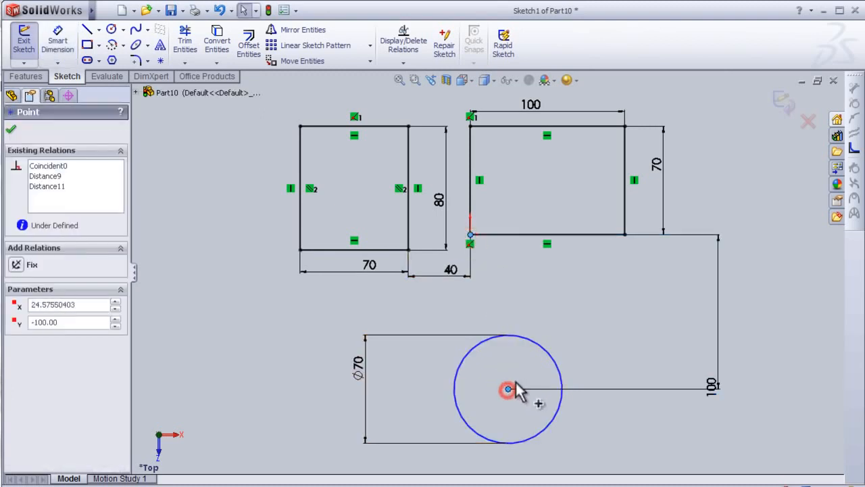
click(36, 358)
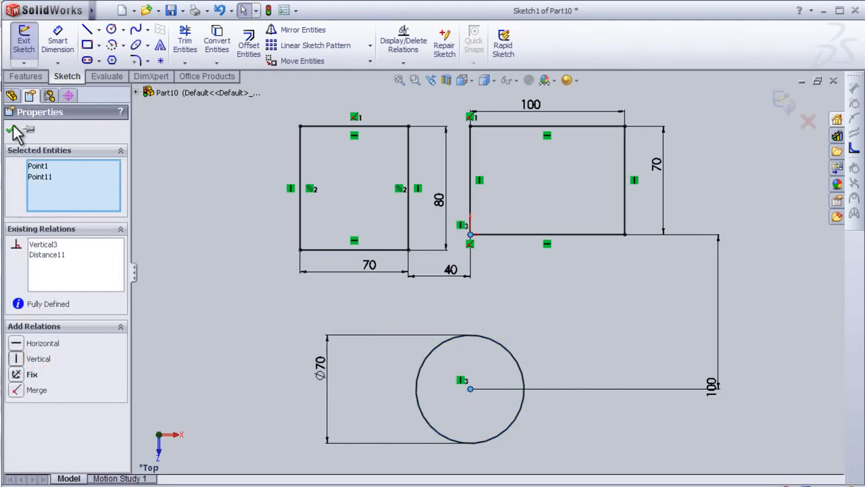
click(11, 129)
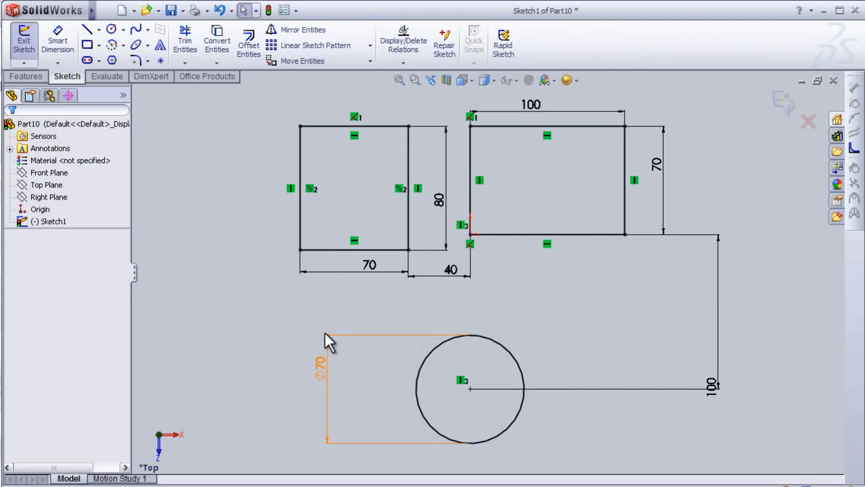
Sketch a six-sided polygon around an inscribed circle about 63 mm in diameter, in the free area left of the left rectangle.
mouse_move(285, 332)
middle_down()
mouse_move(286, 309)
mouse_move(302, 296)
mouse_move(276, 242)
mouse_move(290, 257)
middle_up()
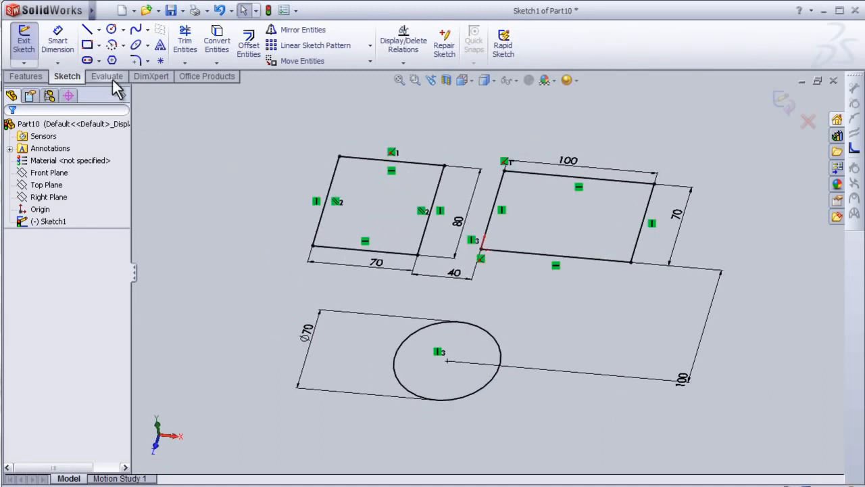
click(113, 60)
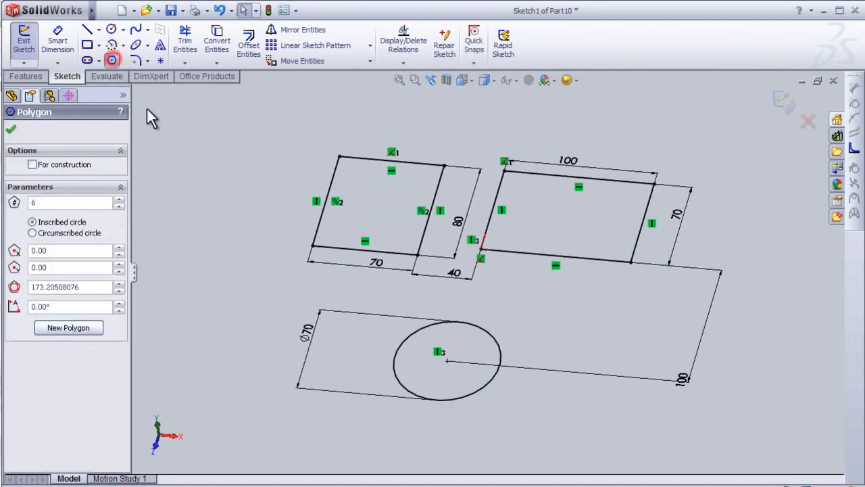
click(190, 271)
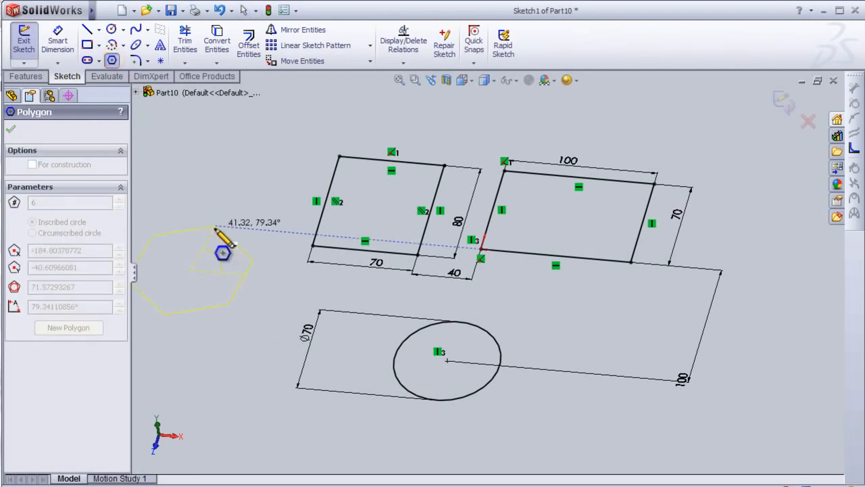
click(215, 231)
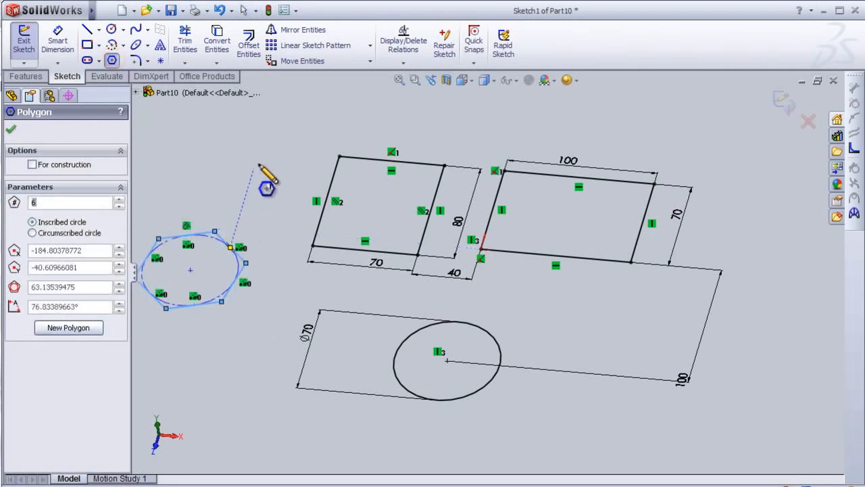
key(Escape)
middle_drag(263, 230, 225, 225)
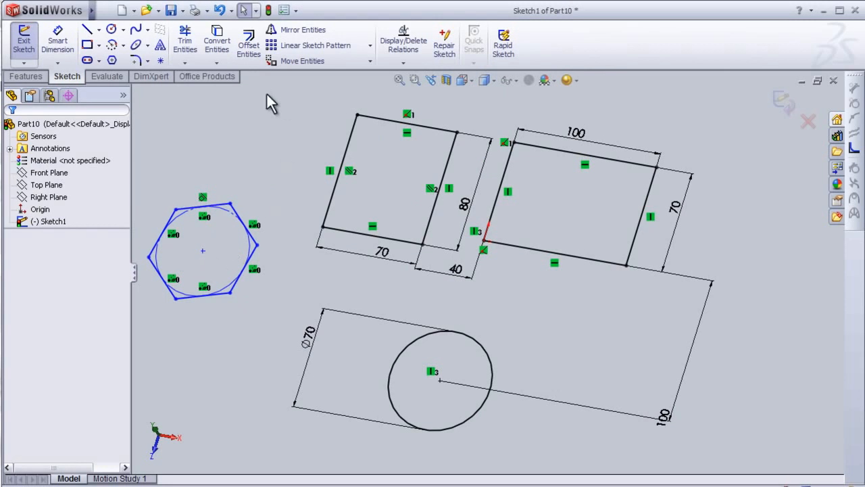
click(414, 62)
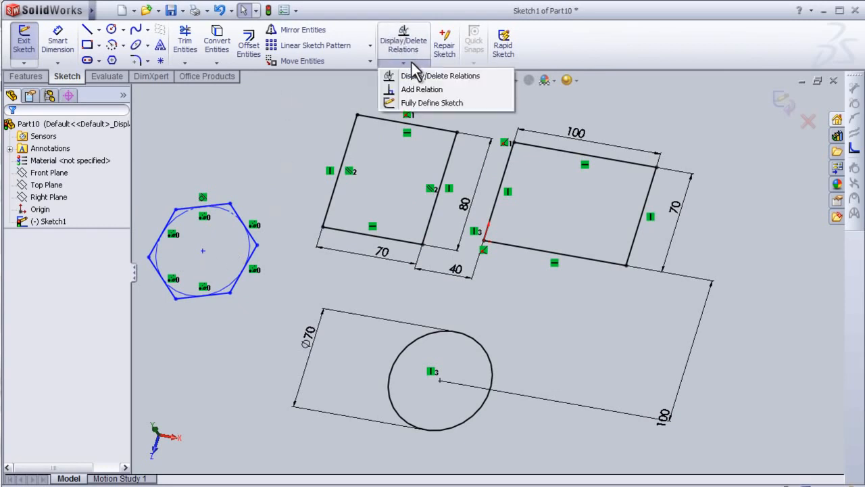
click(434, 103)
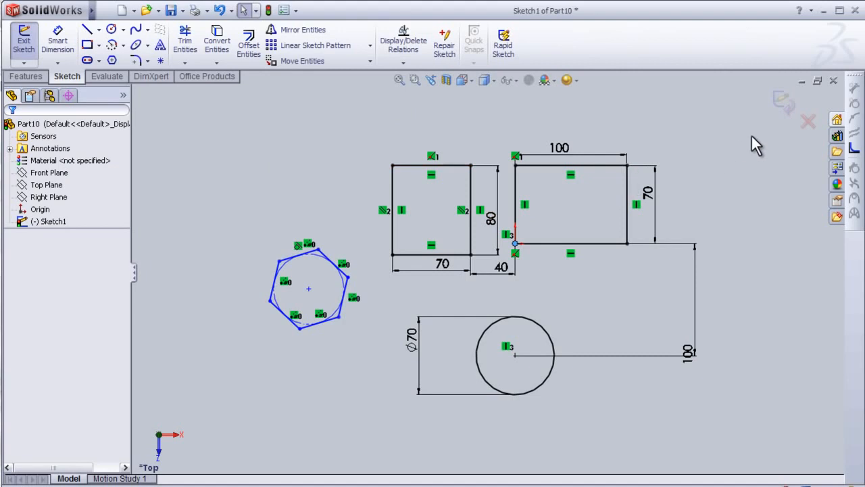
Exit the sketch and deselect it.
click(781, 108)
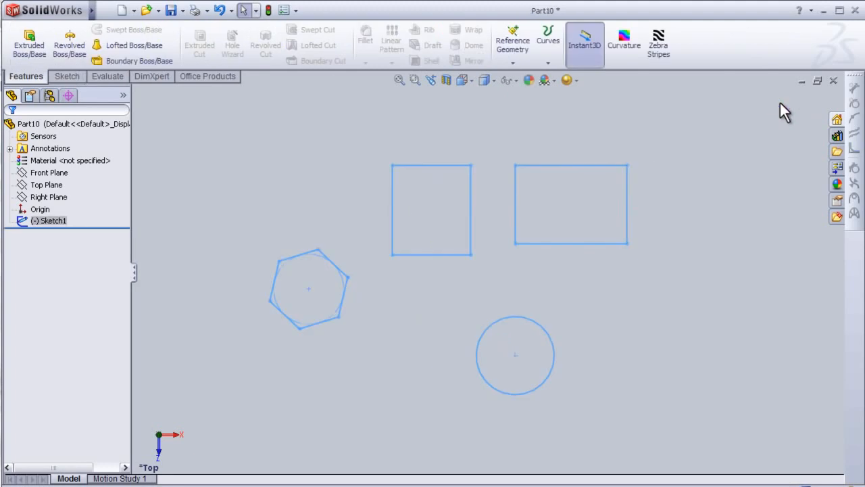
mouse_move(415, 305)
middle_down()
mouse_move(415, 282)
mouse_move(396, 253)
mouse_move(350, 235)
mouse_move(383, 242)
mouse_move(390, 309)
mouse_move(379, 262)
mouse_move(404, 223)
mouse_move(400, 204)
middle_up()
click(352, 237)
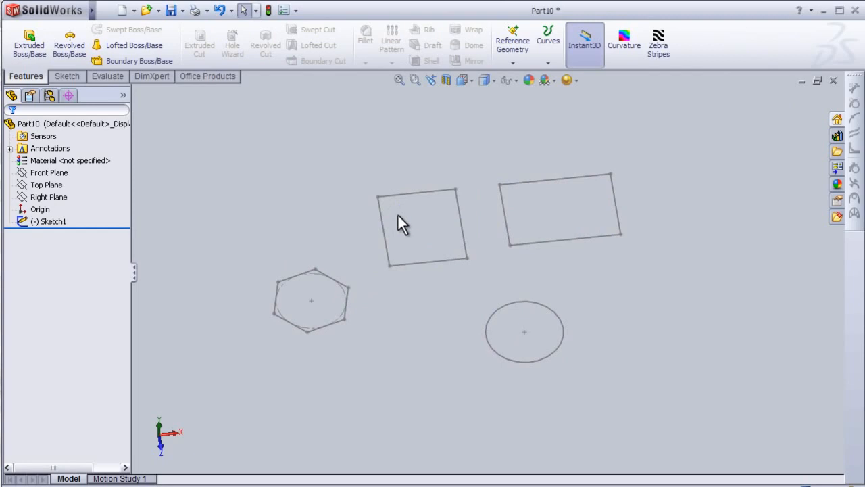
Reopen Sketch1 for editing and orient the view normal to the sketch plane.
click(47, 223)
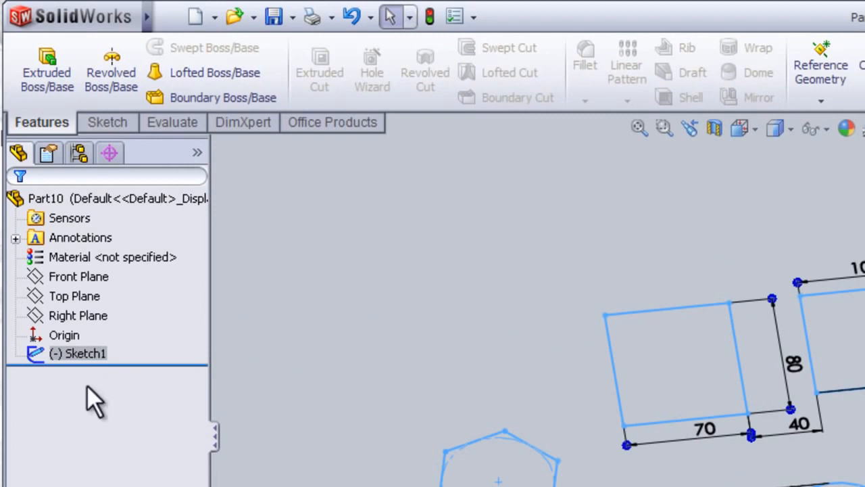
click(69, 355)
click(69, 355)
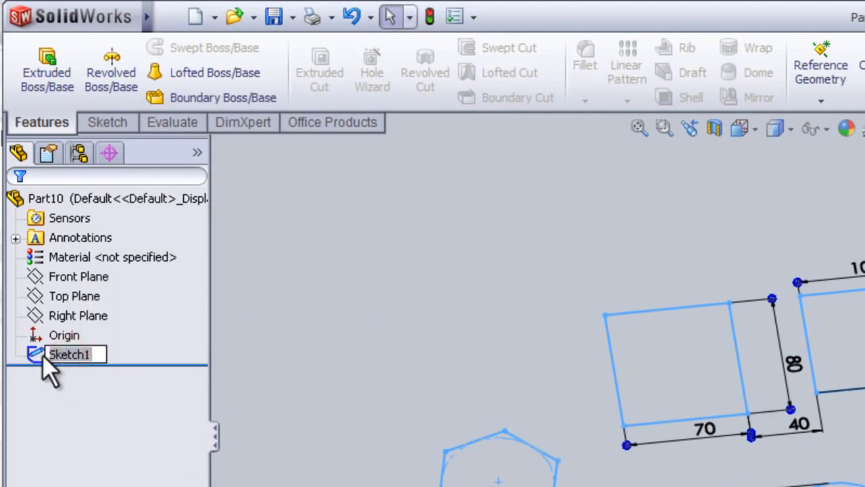
click(43, 355)
click(57, 297)
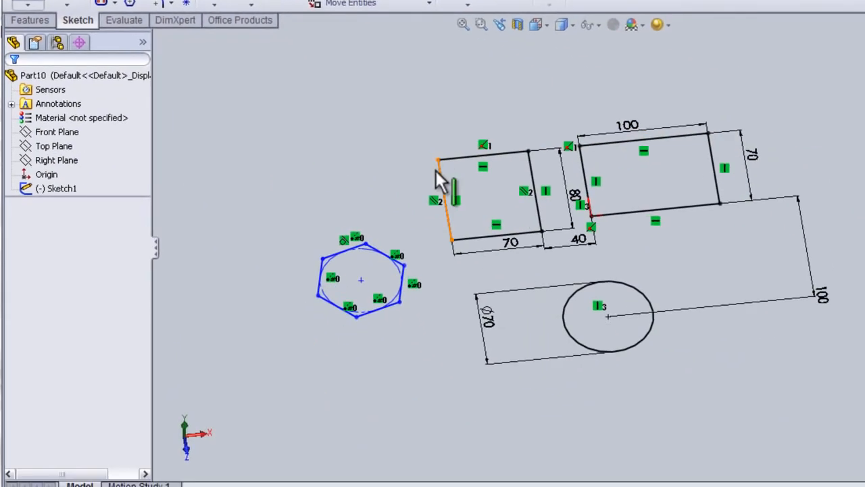
key(space)
click(562, 357)
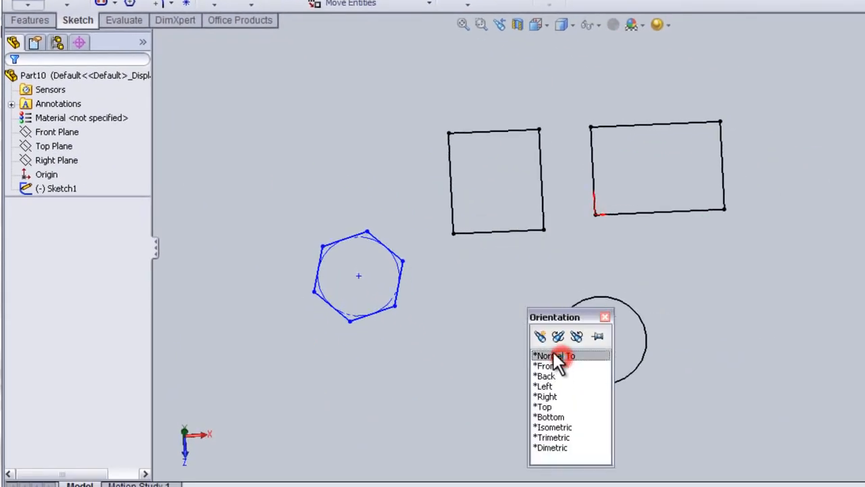
Dimension the length of the hexagon's upper edge and set it to 40 mm.
click(61, 20)
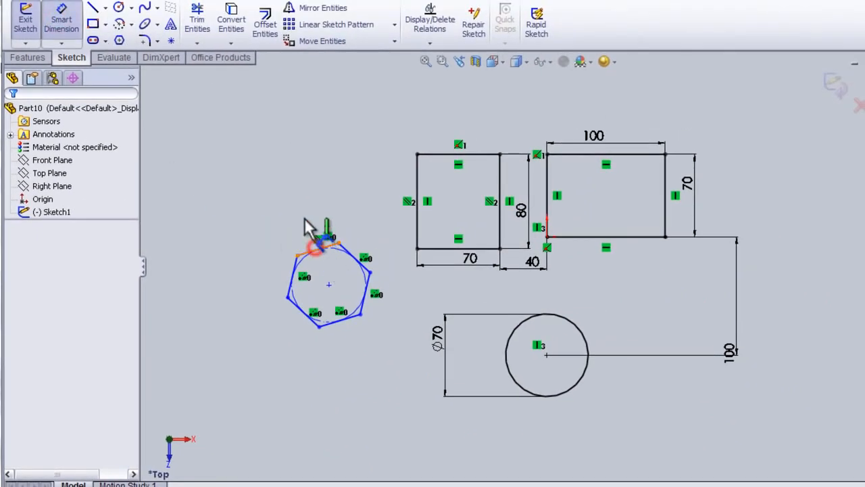
click(316, 249)
click(293, 192)
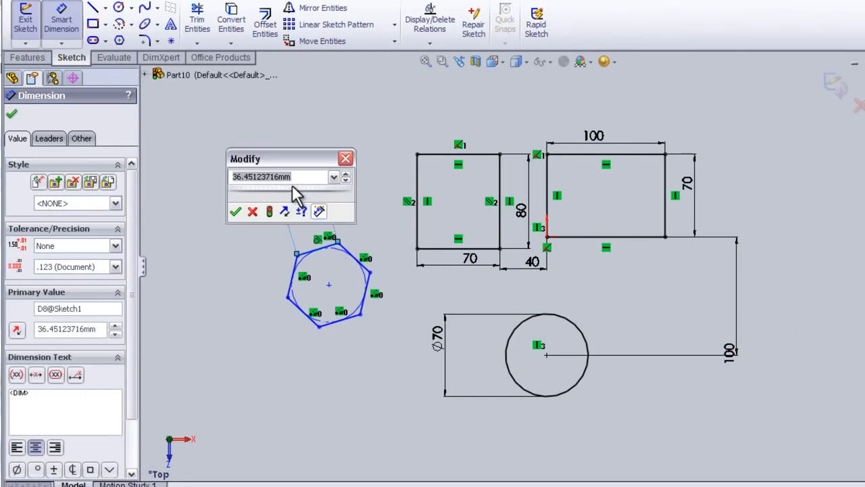
text(40)
key(Return)
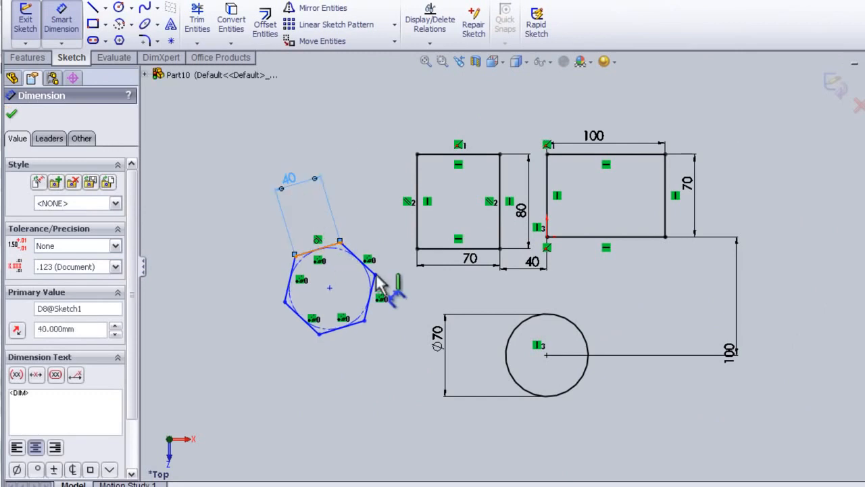
Dimension the horizontal distance between the hexagon's right vertex and the origin and set it to 150 mm.
click(375, 273)
click(546, 237)
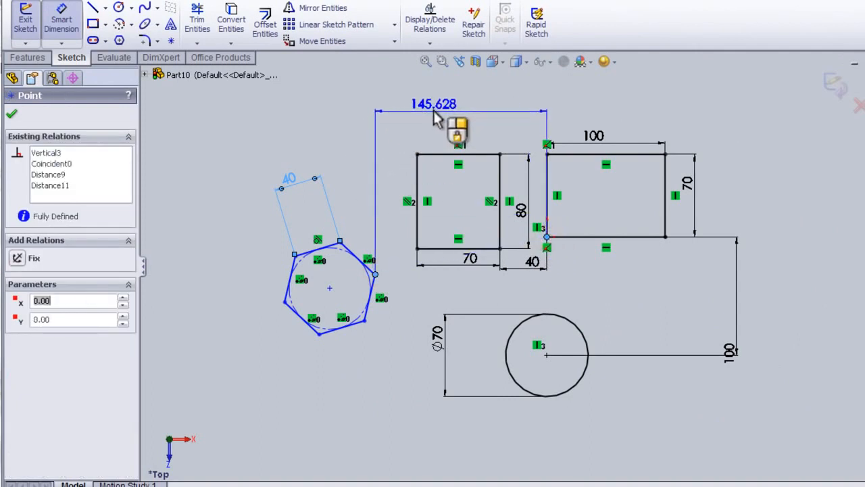
click(435, 108)
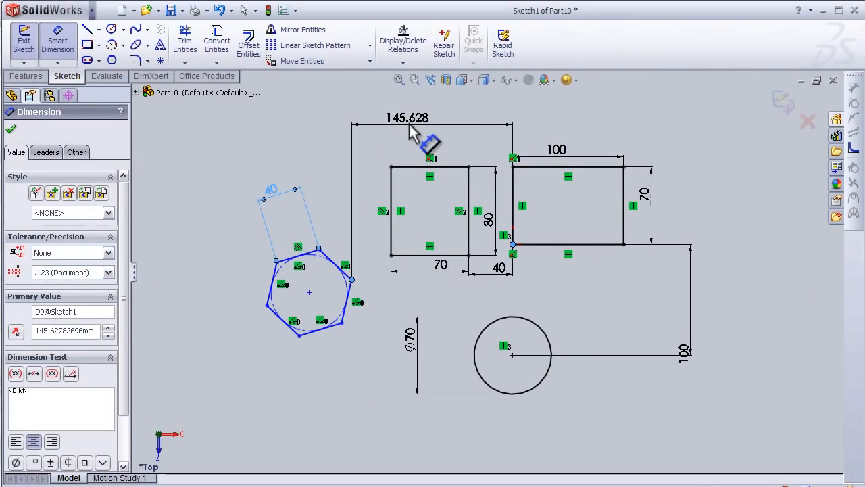
text(150)
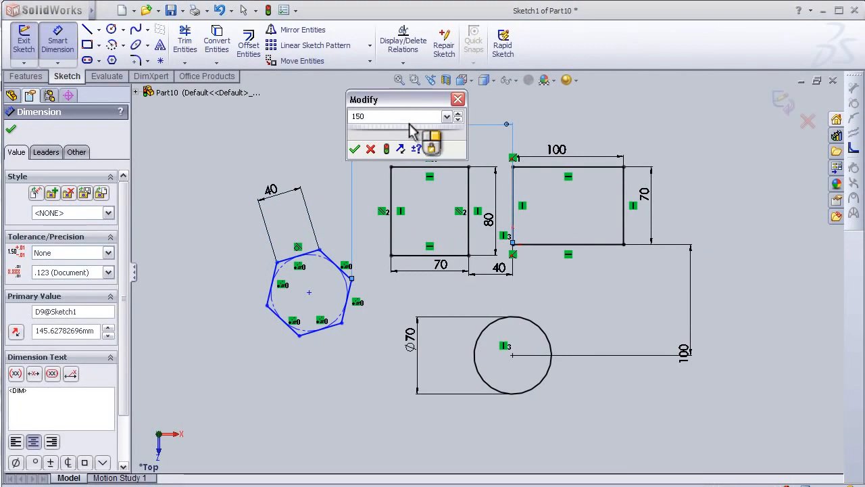
key(Return)
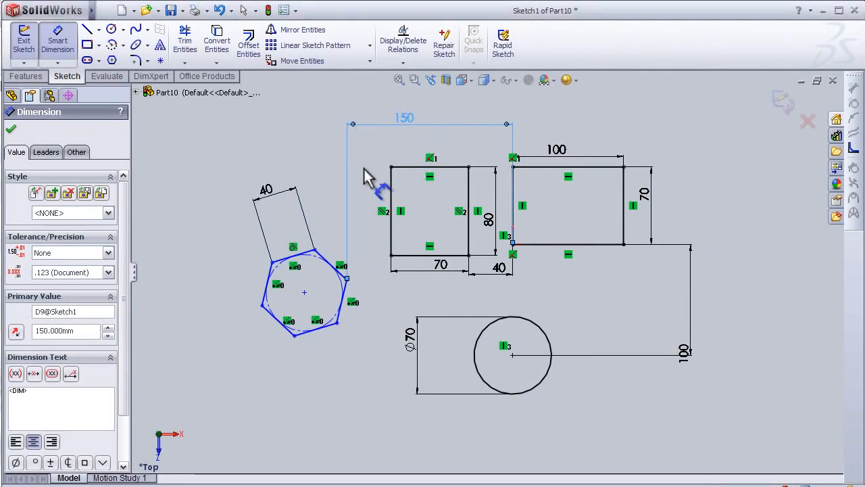
key(Escape)
key(Escape)
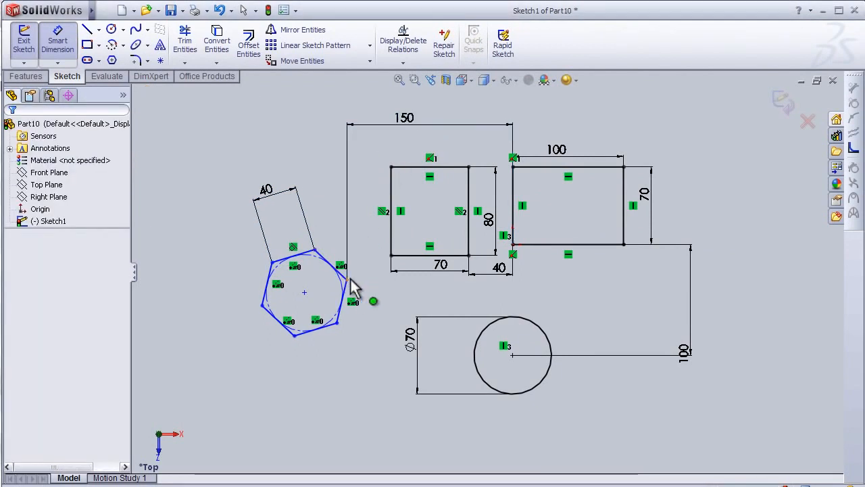
Add a Horizontal relation between the hexagon's right vertex and the origin.
click(347, 280)
ctrl+click(511, 245)
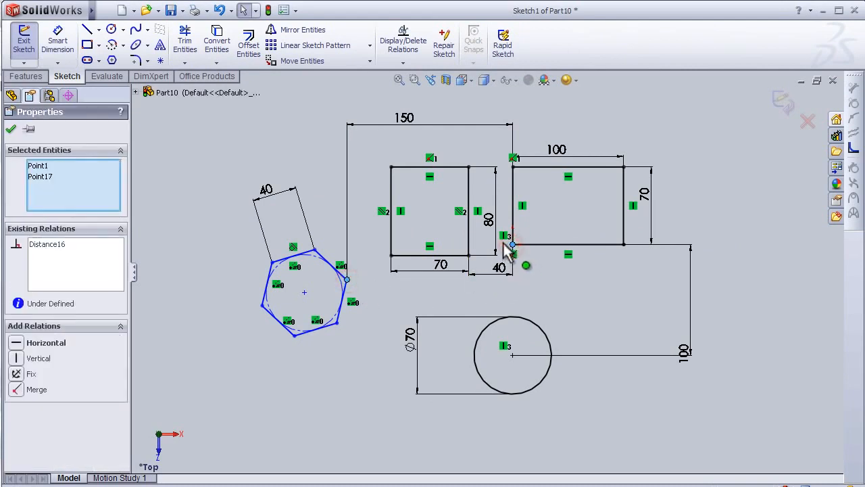
click(57, 343)
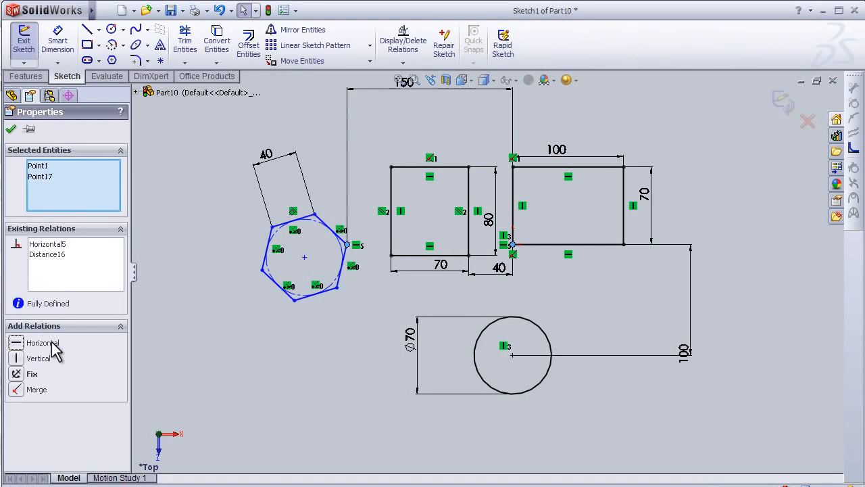
Try a Collinear relation between the hexagon's lower edge and the left rectangle's bottom edge, and undo it.
click(315, 293)
click(413, 255)
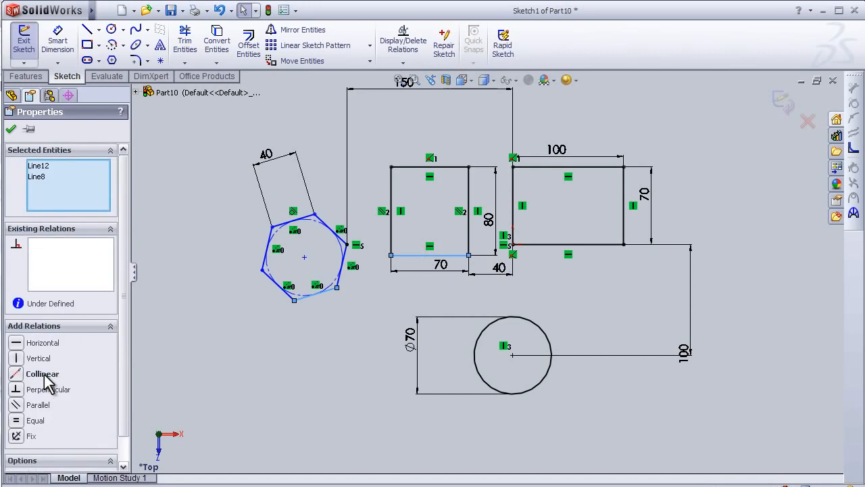
click(44, 374)
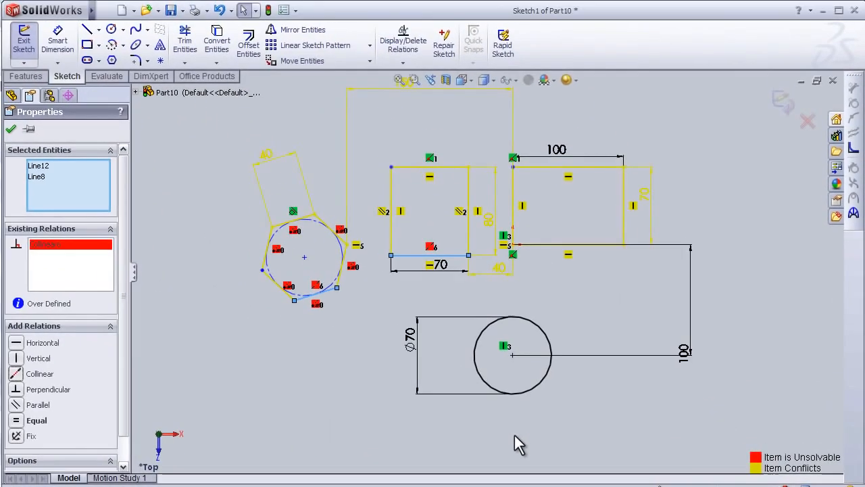
click(298, 379)
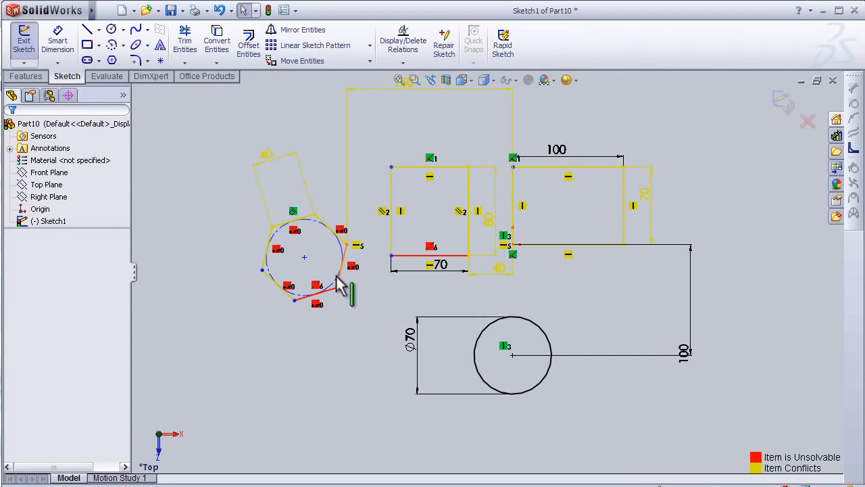
key(ctrl+z)
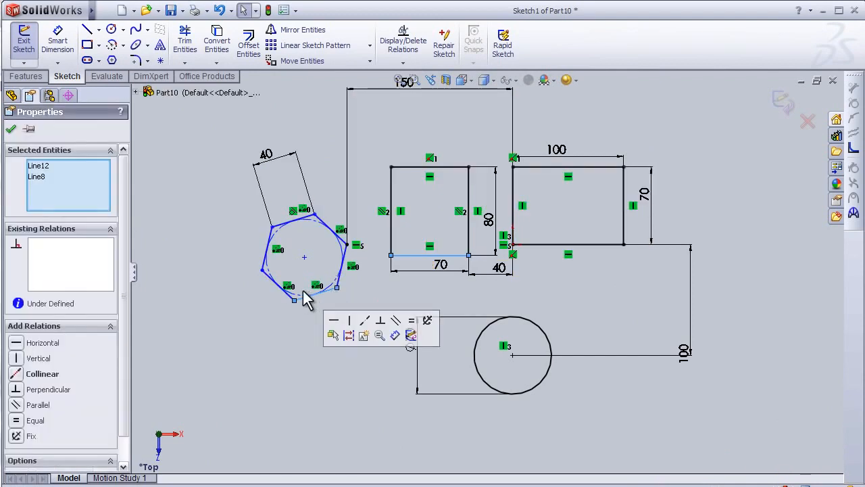
Add a Horizontal relation to the hexagon's lower edge.
click(333, 321)
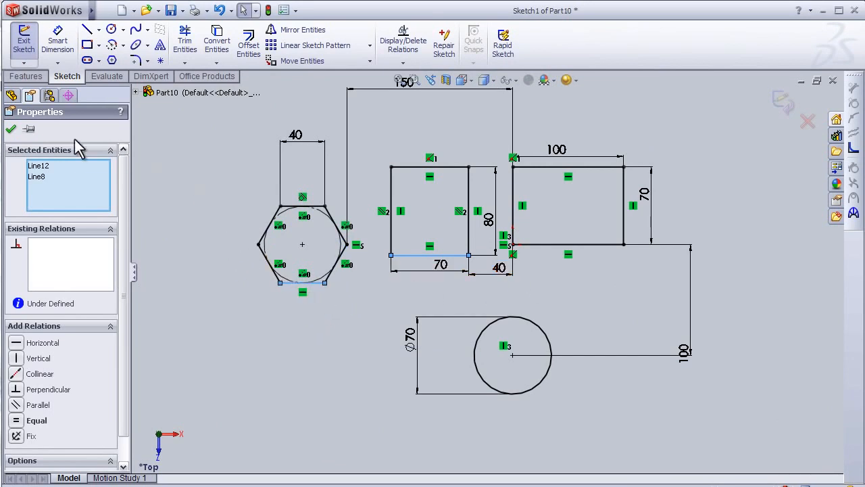
click(10, 129)
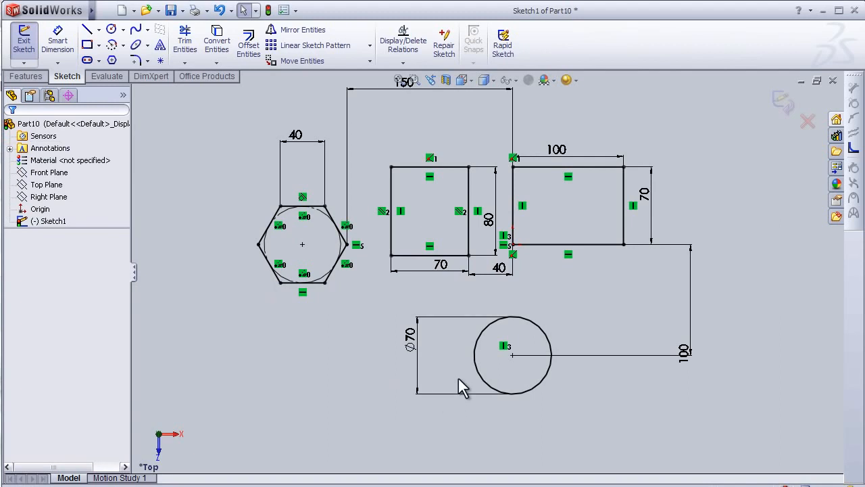
Exit the sketch and save the part as Part10 in the parts folder.
click(783, 103)
mouse_move(412, 319)
middle_down()
mouse_move(421, 257)
mouse_move(405, 251)
middle_up()
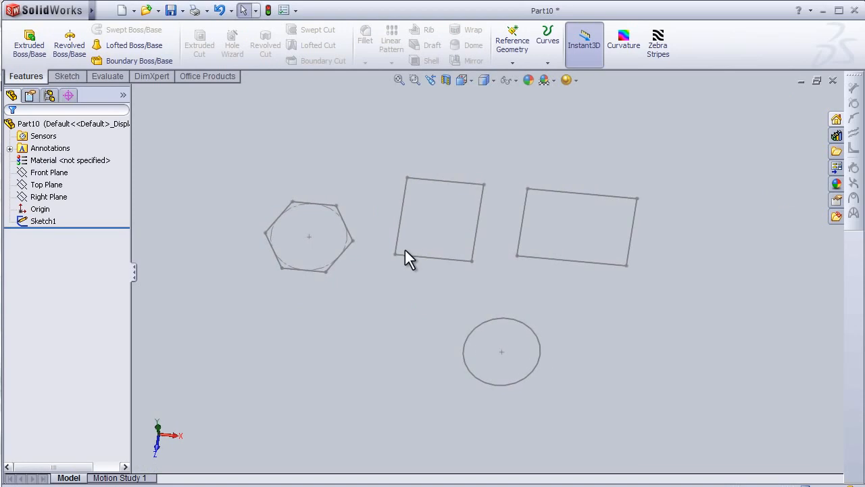
click(170, 11)
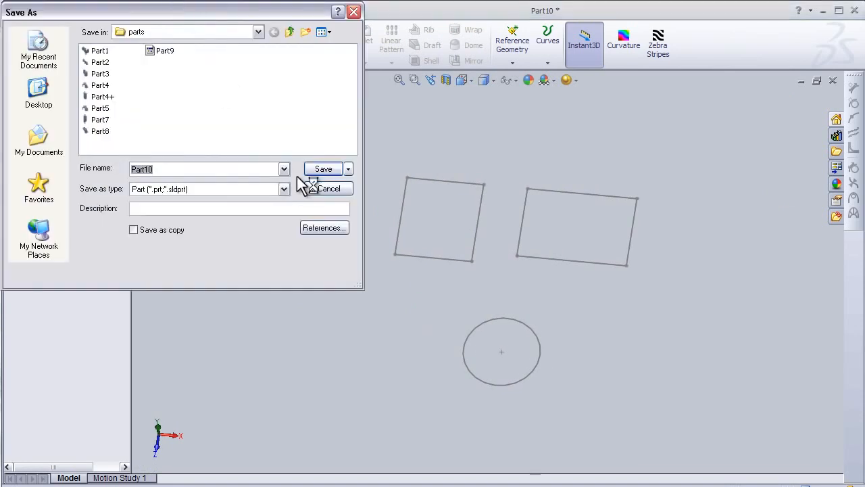
click(329, 169)
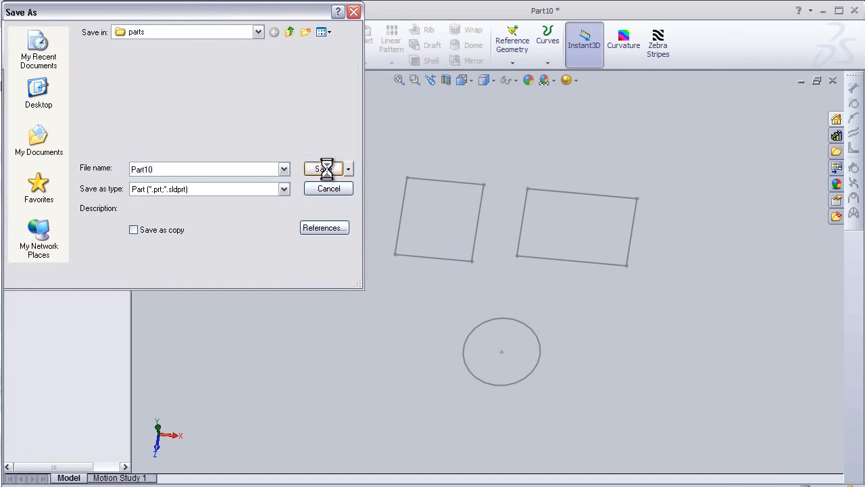